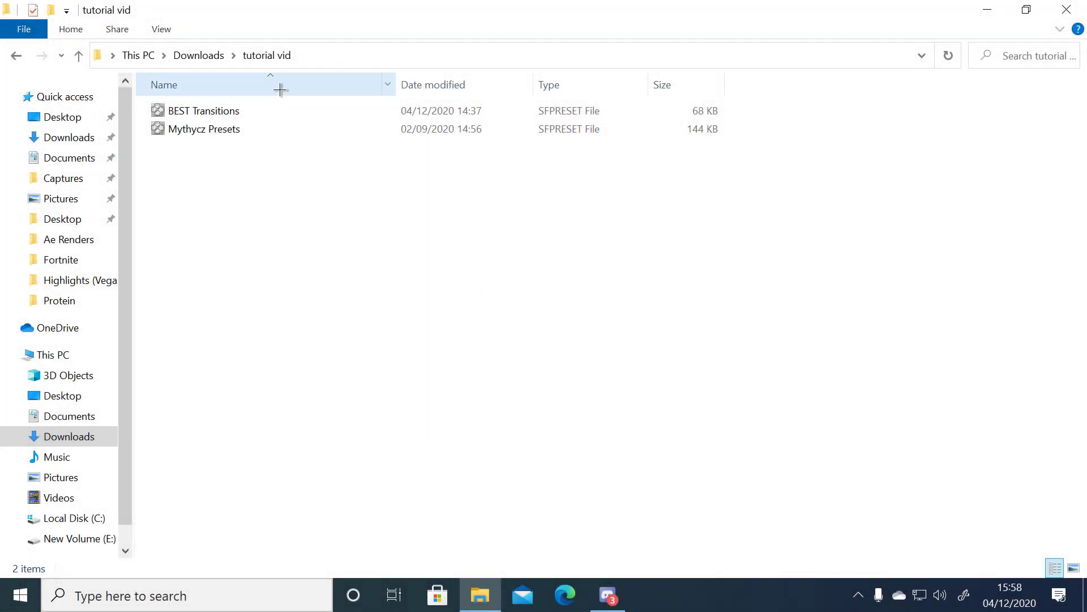
Step: Open the BEST Transitions preset package, try copying all its FX chains to the system, cancel the overwrite and close Preset Manager
double_click(235, 109)
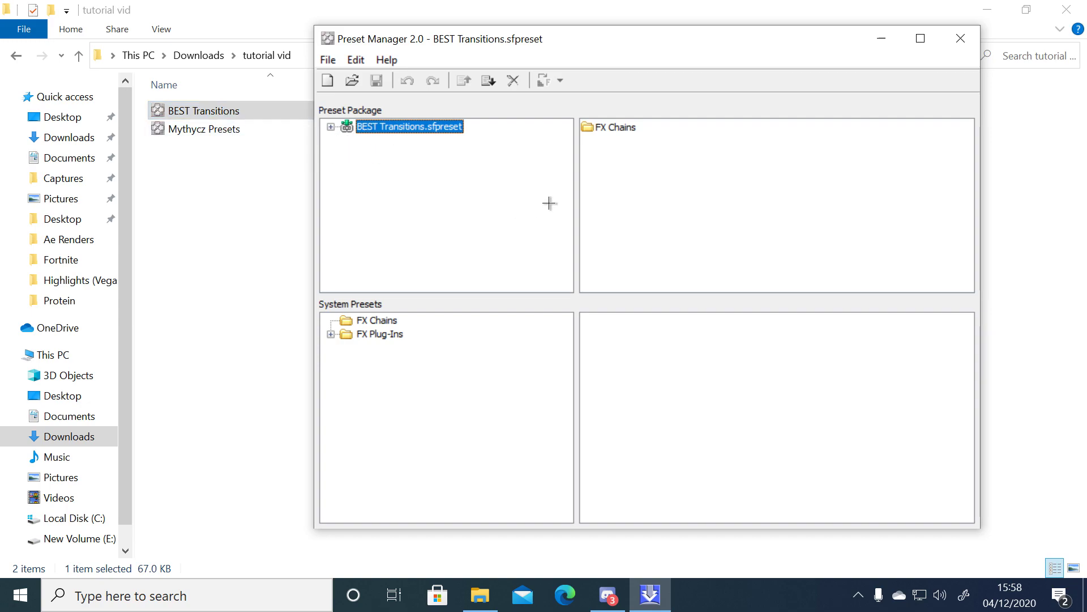
double_click(616, 128)
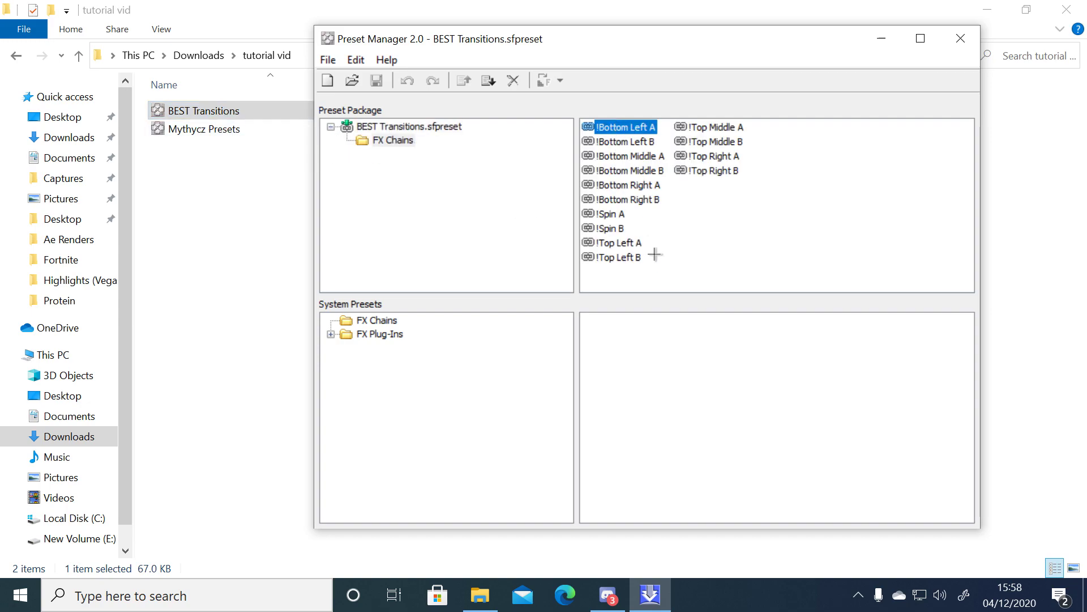
click(640, 276)
drag(598, 256, 706, 117)
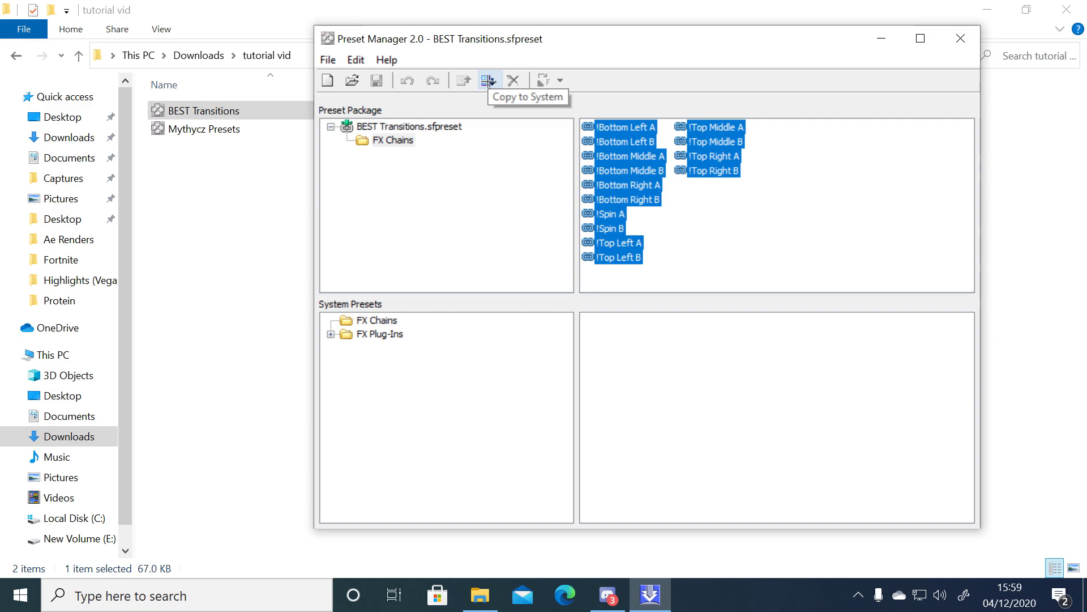
click(488, 81)
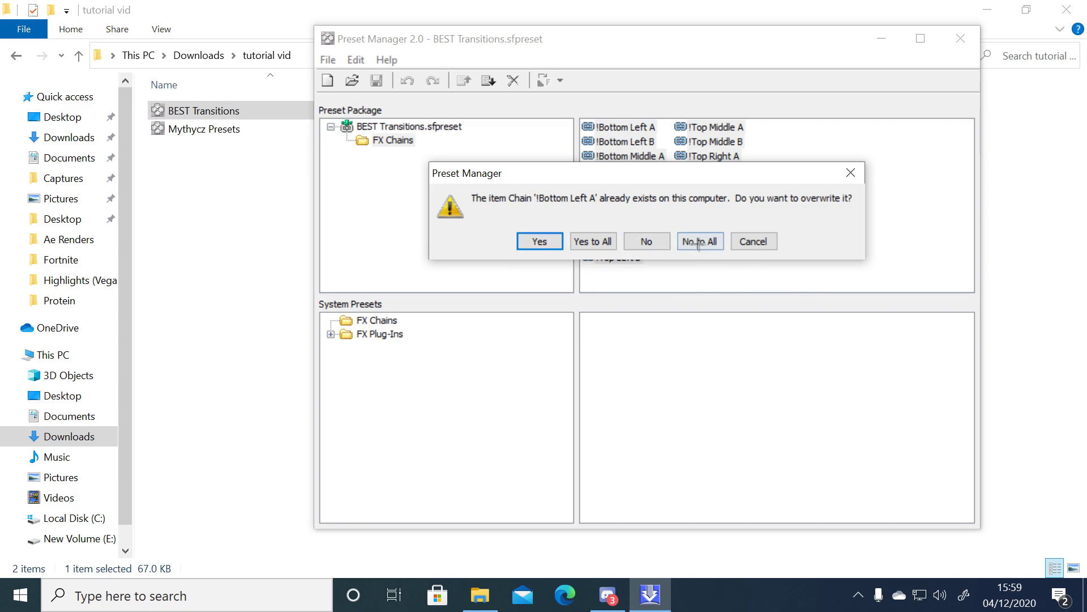
click(761, 244)
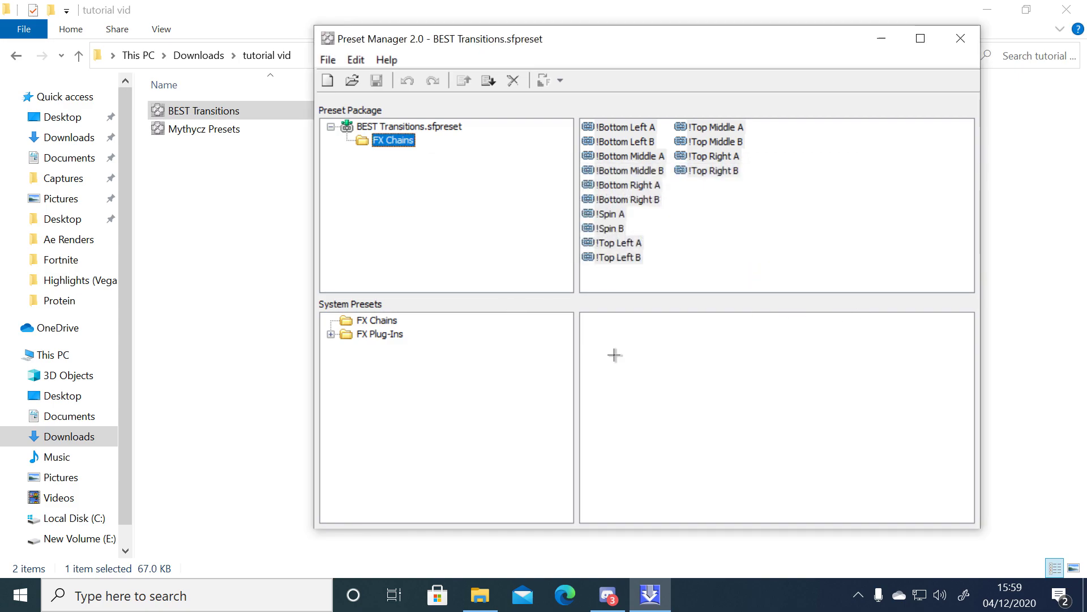
click(961, 38)
click(333, 307)
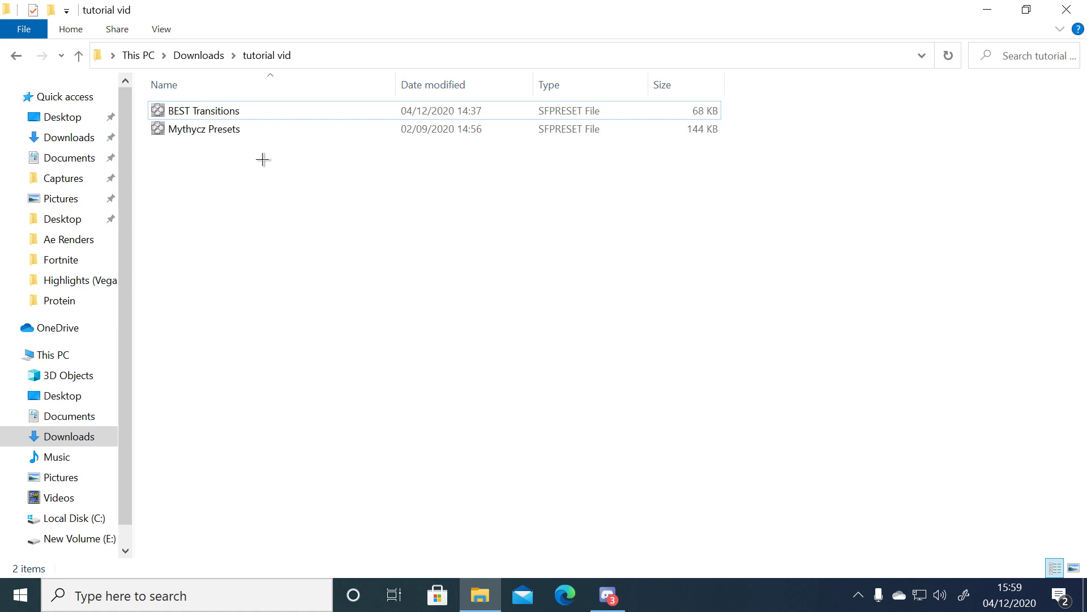
Step: Open the Mythycz Presets package, try copying all its FX chains to the system, cancel the copy and close Preset Manager
double_click(245, 130)
double_click(612, 128)
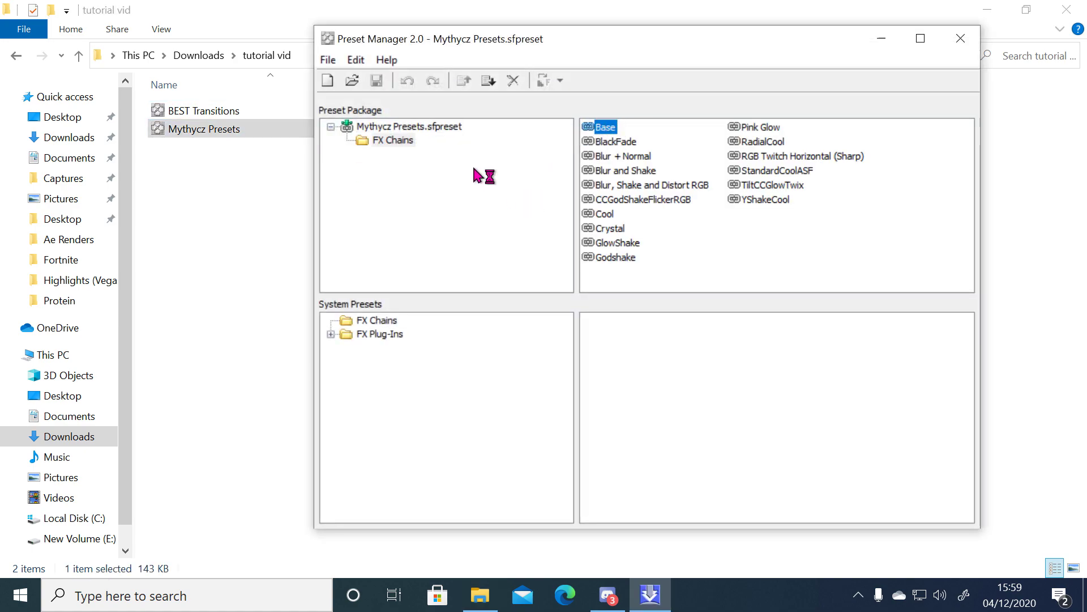
drag(635, 278, 747, 114)
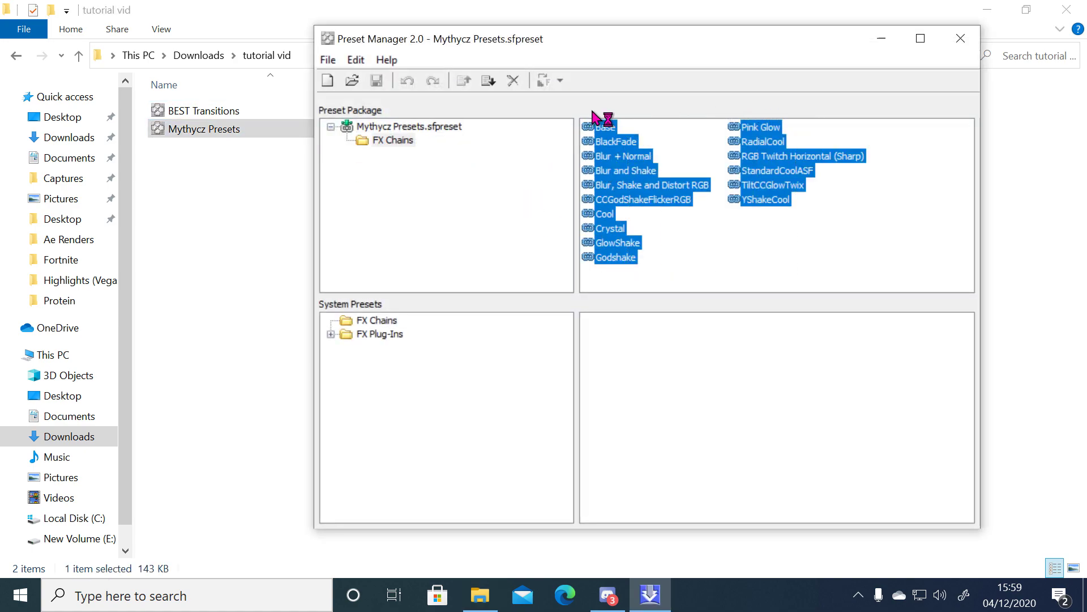
click(487, 82)
click(754, 241)
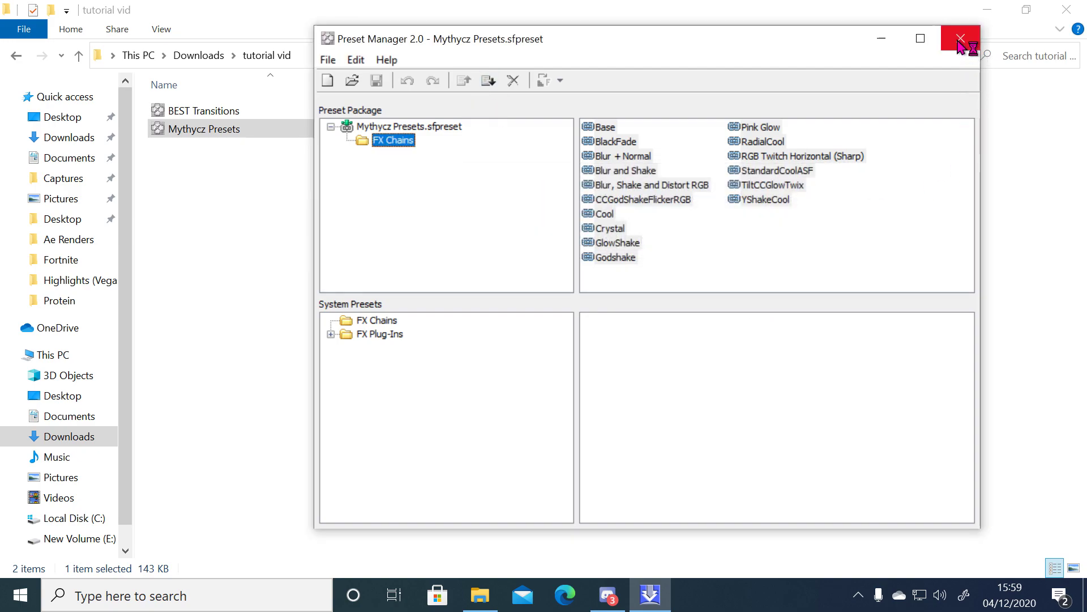
click(961, 40)
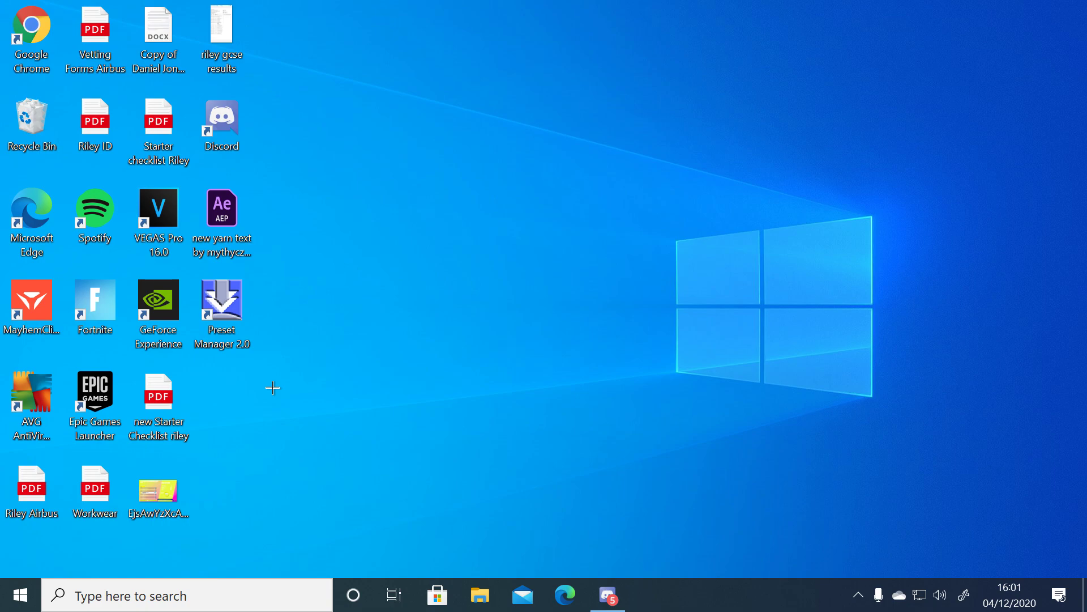
Step: Open VEGAS Pro 16.0 and import the verox (6) and verox (12) clips from the Downloads folder
double_click(175, 201)
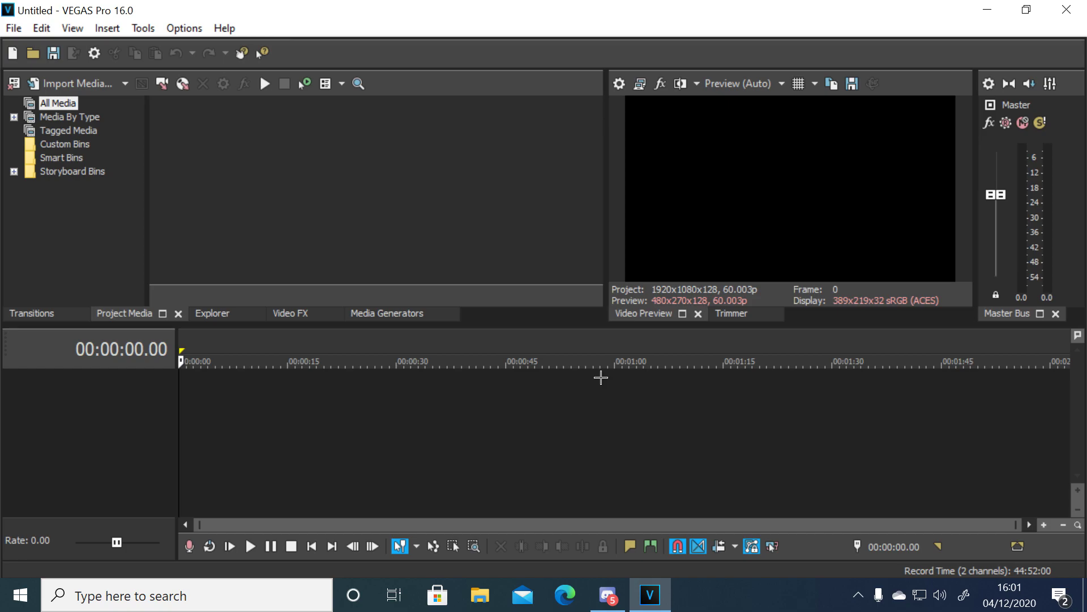
click(69, 85)
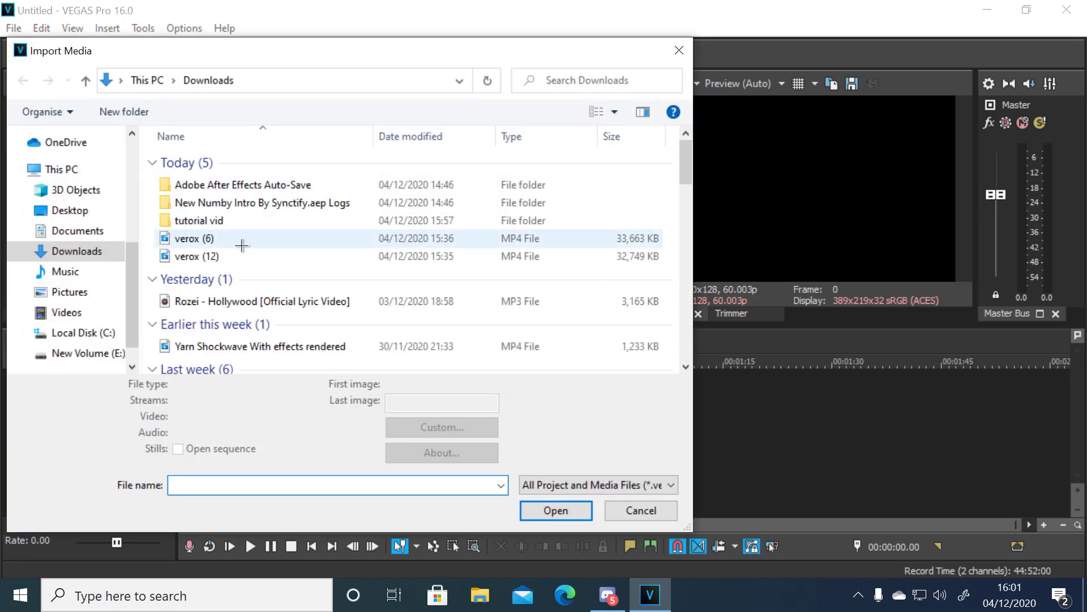
drag(155, 230, 161, 255)
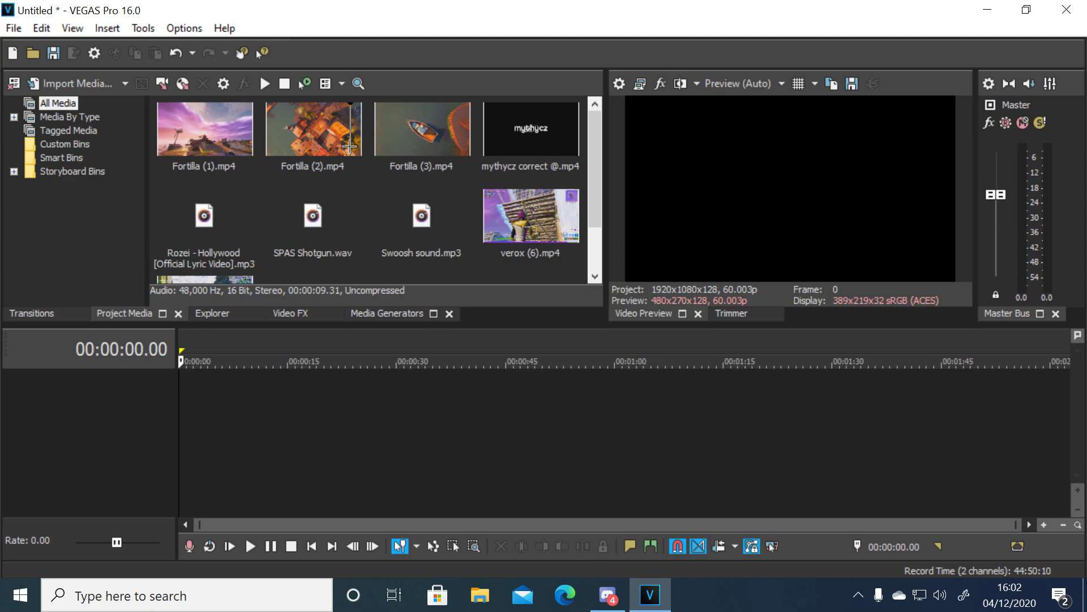
Step: Place the Rozei - Hollywood song at the start of the timeline and move it down onto a second audio track
drag(193, 230, 151, 449)
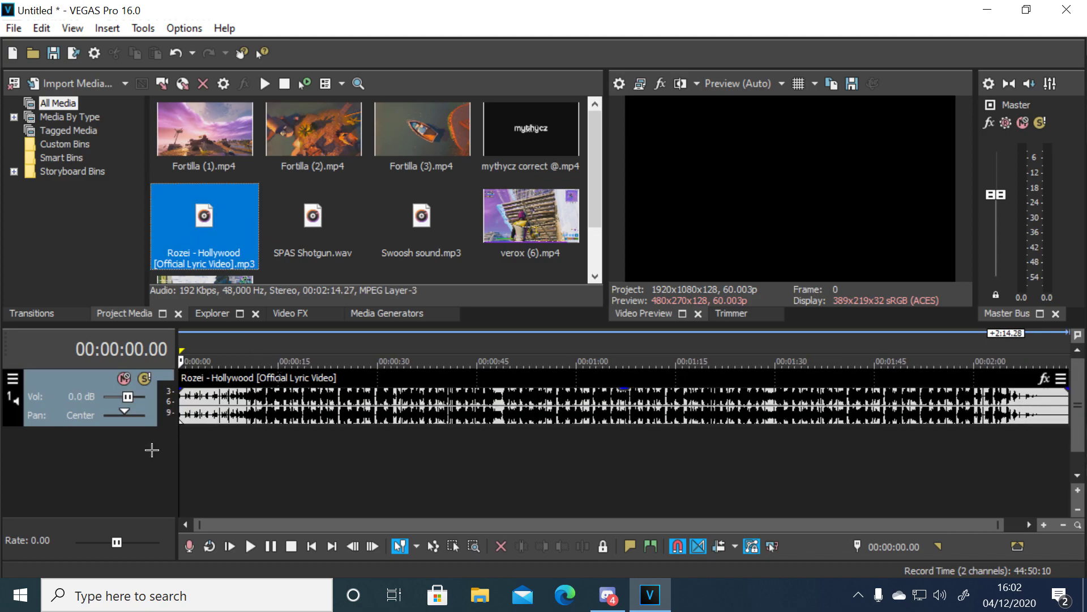
drag(314, 403, 315, 480)
scroll(90, 419, up, 1)
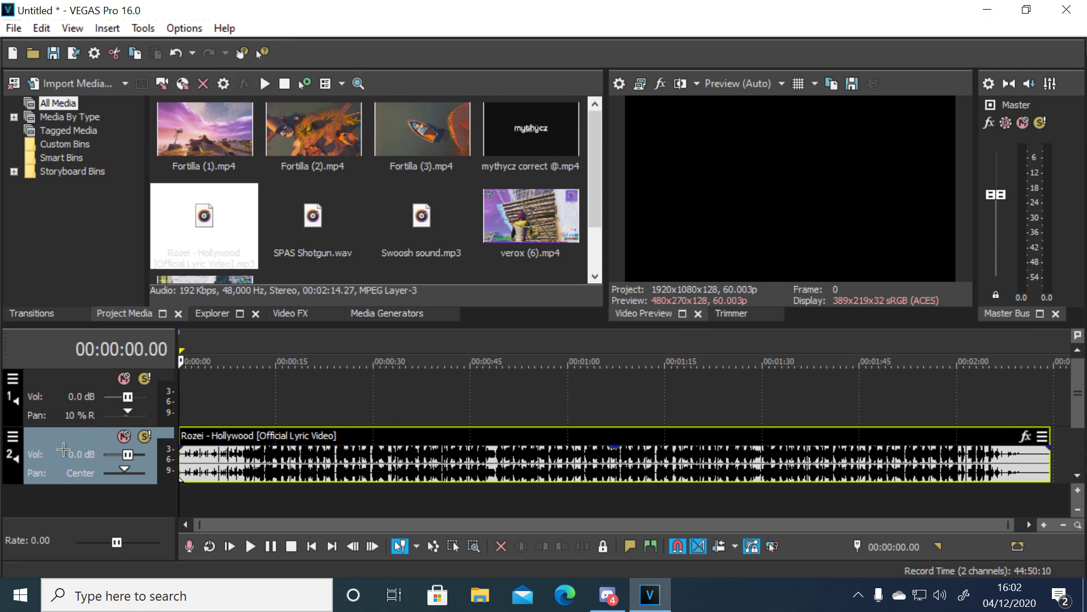
Step: Mark a loop region of about 8.47 seconds from the timeline's start, above the song
click(232, 396)
drag(234, 396, 142, 390)
click(194, 403)
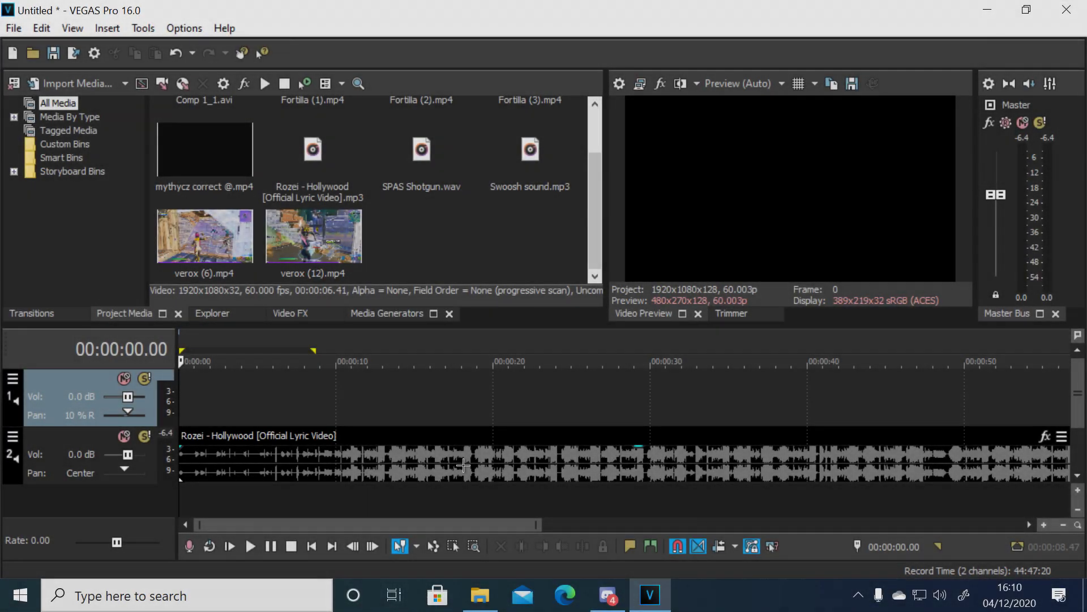
Step: Play the song from the beginning and place a marker at 00:00:05.15
scroll(463, 465, up, 2)
scroll(456, 471, down, 5)
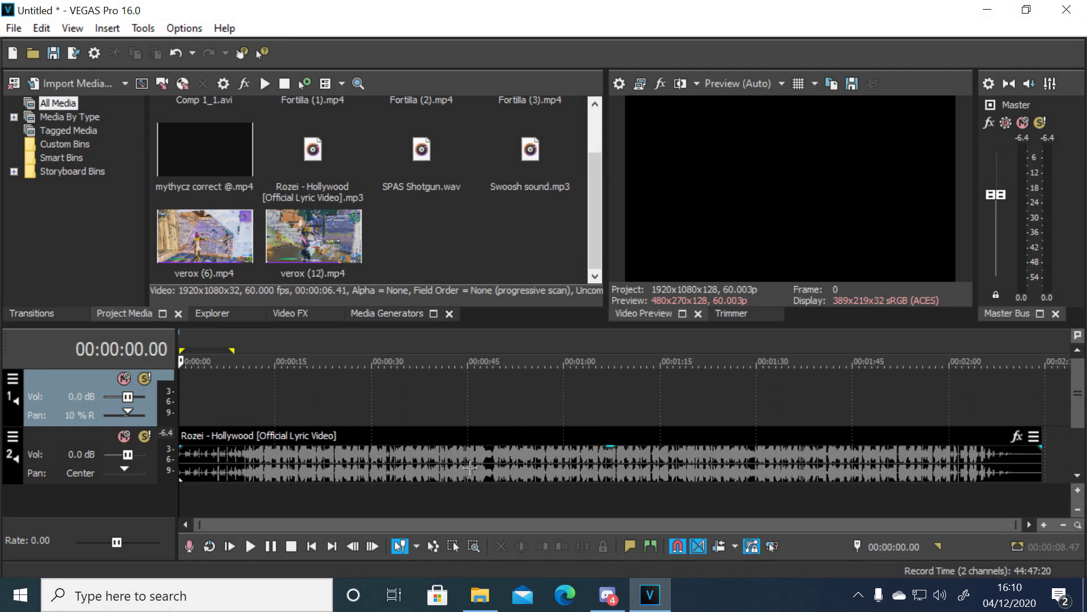
scroll(471, 465, up, 4)
scroll(310, 466, up, 2)
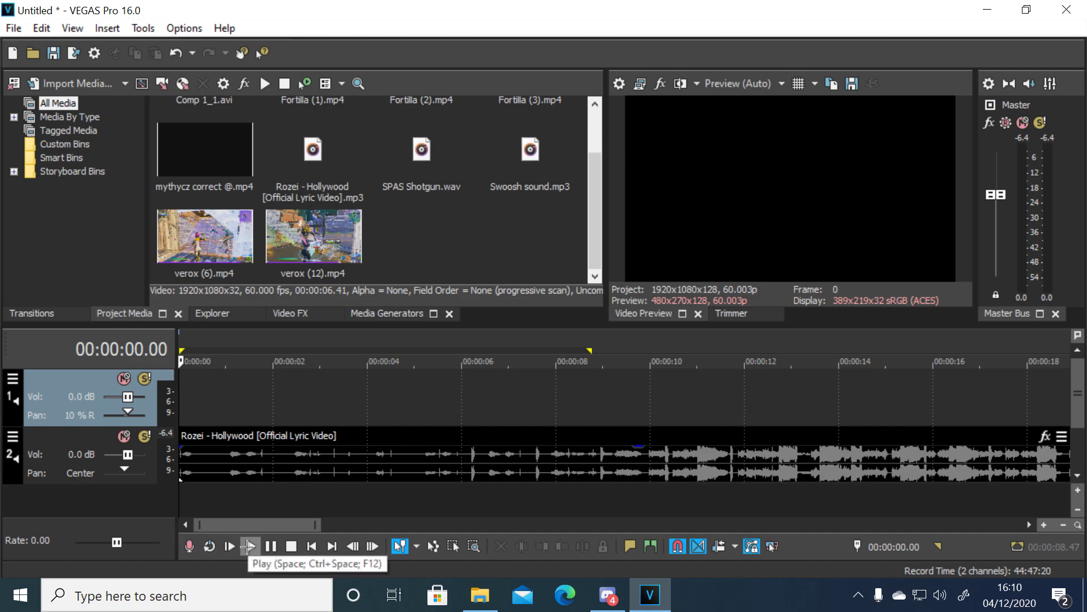
click(248, 546)
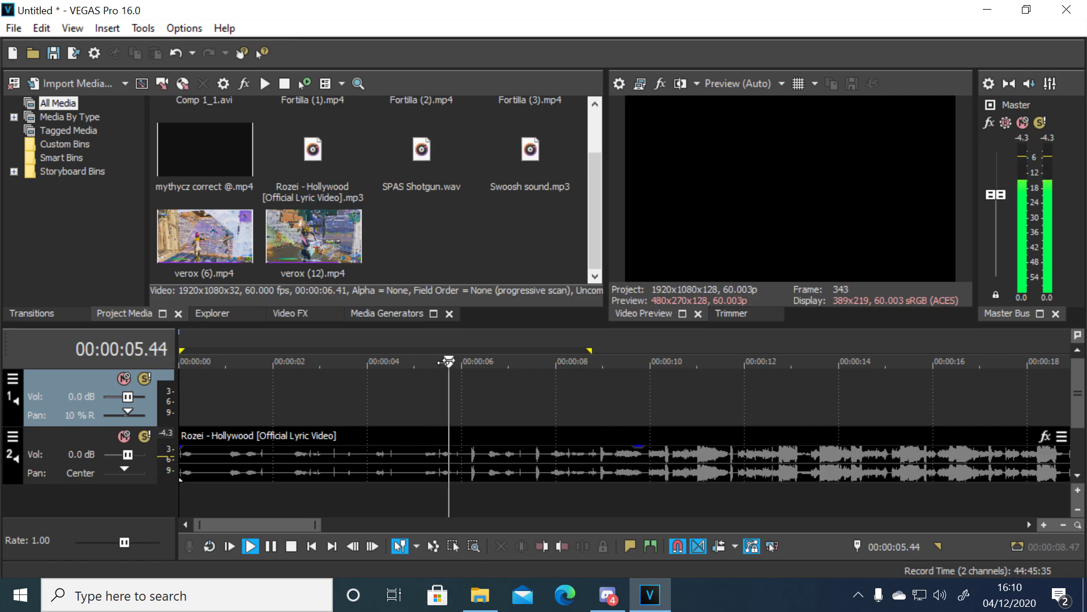
click(448, 361)
drag(443, 393, 428, 393)
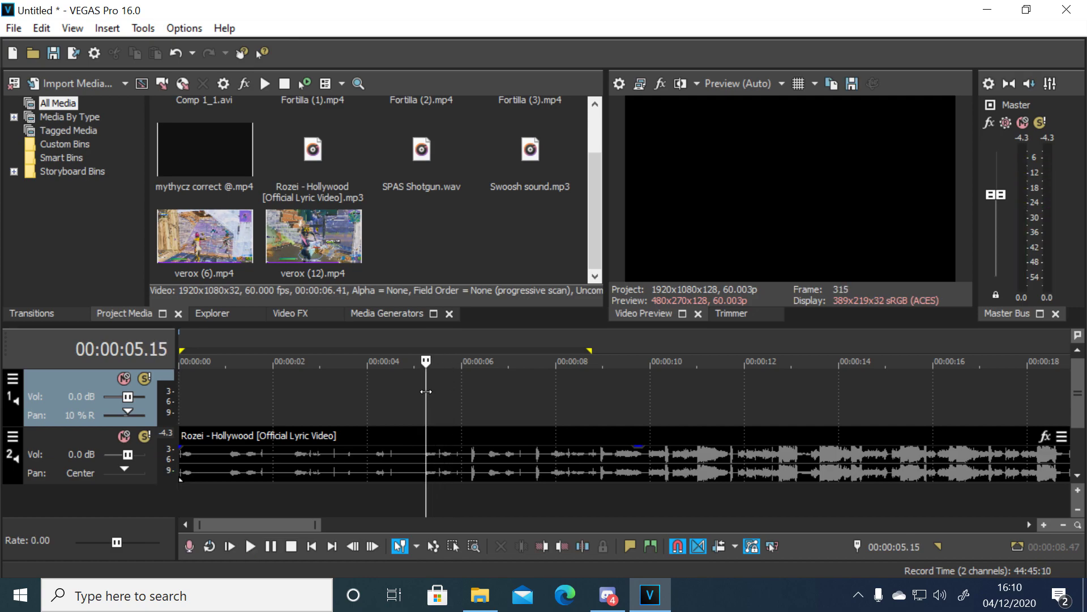
scroll(428, 389, up, 8)
scroll(430, 392, down, 10)
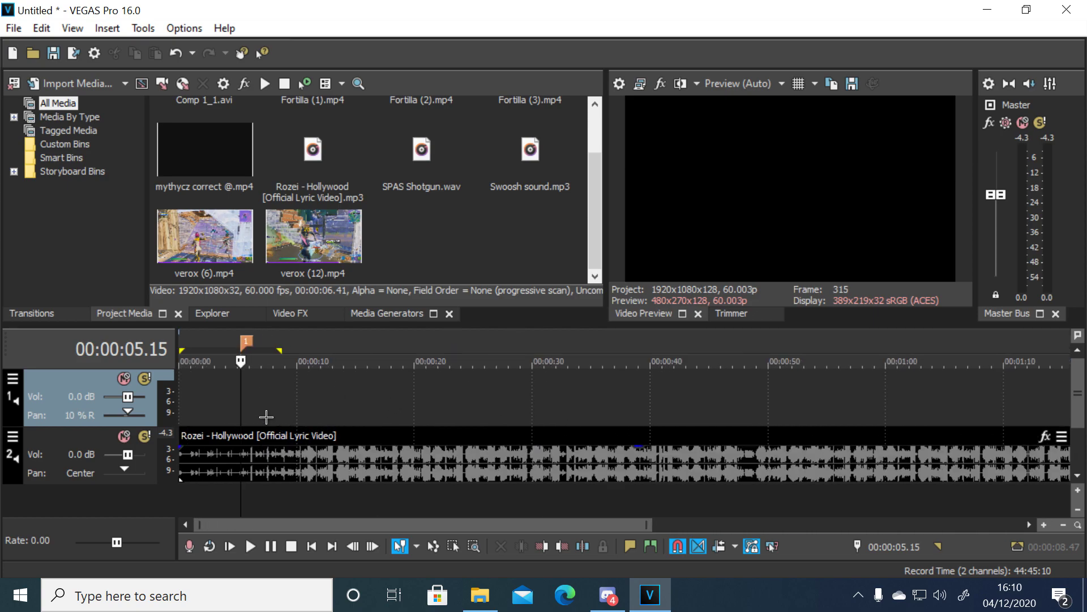
Step: Play the song on from the first marker, align the cursor with the waveform's beat and add a marker at 00:00:11.01
key(space)
scroll(301, 464, up, 2)
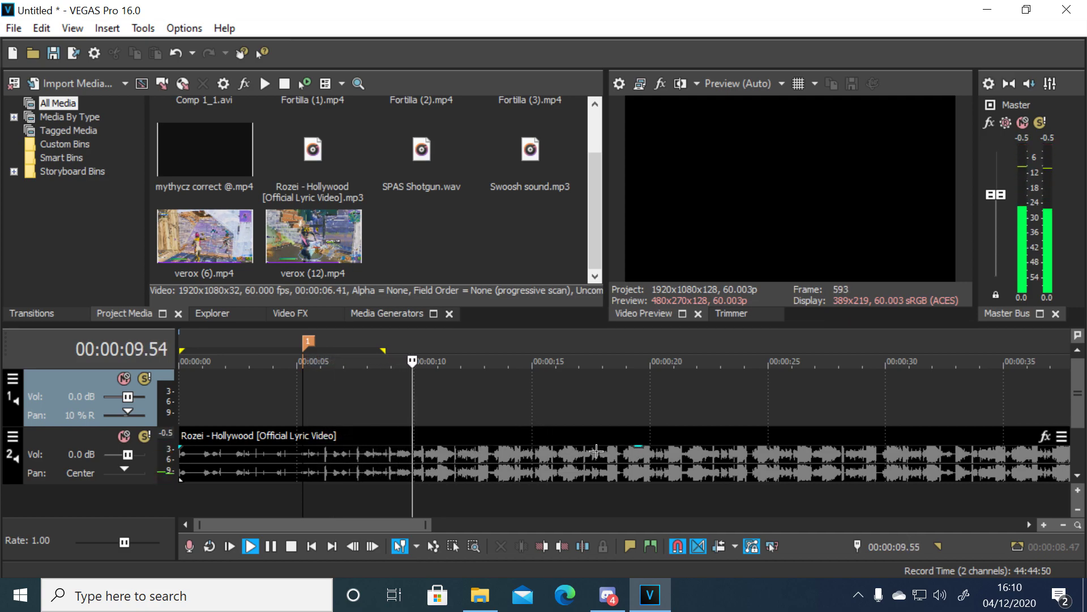
key(Return)
scroll(446, 377, up, 4)
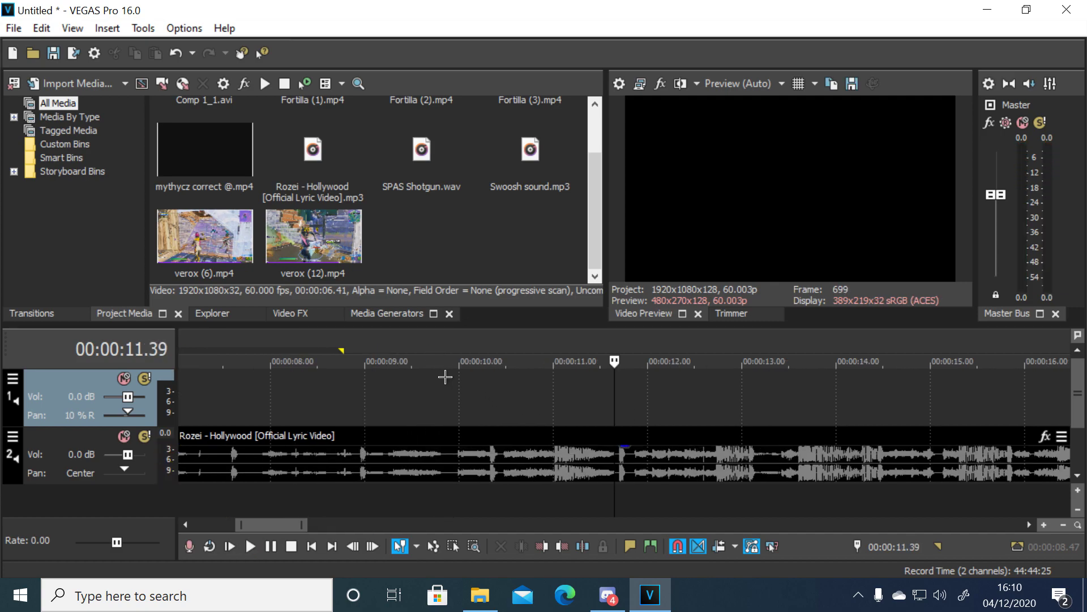
click(550, 435)
scroll(551, 431, up, 8)
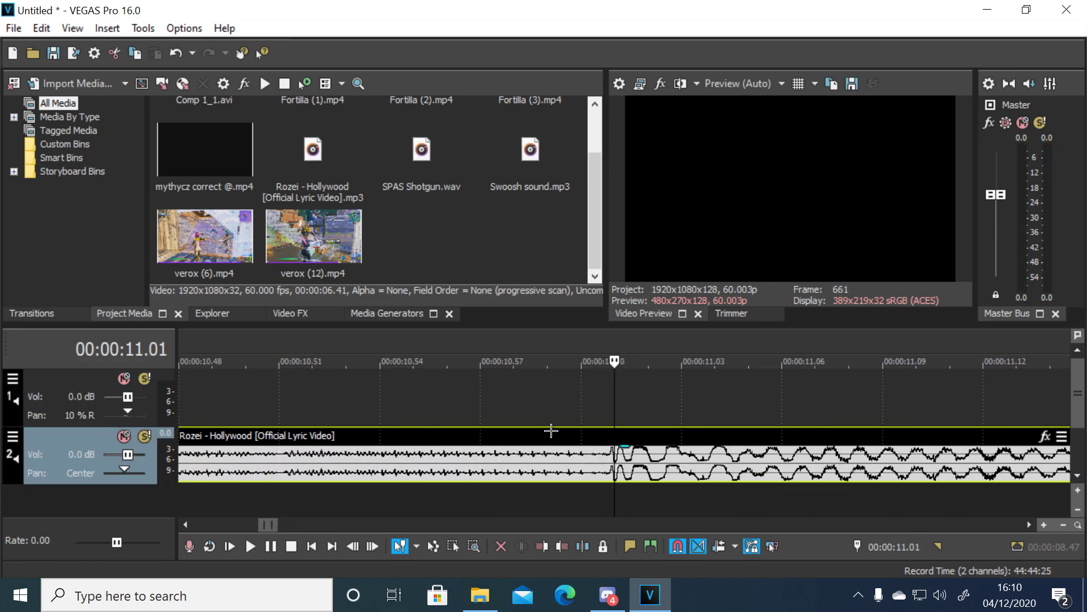
scroll(551, 431, down, 3)
key(Right)
key(Right)
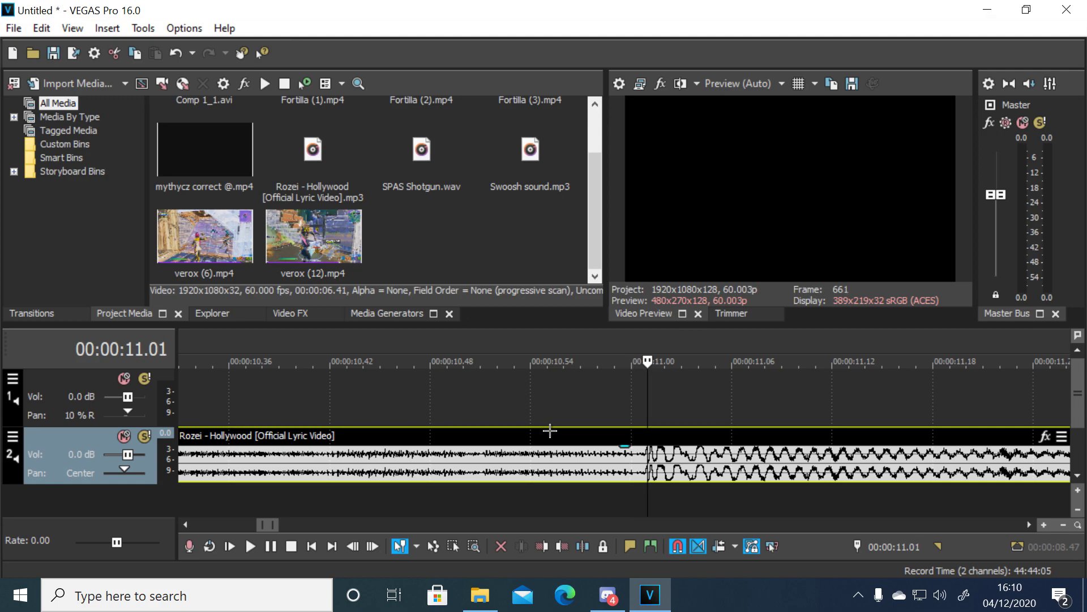
scroll(550, 431, up, 2)
key(Right)
key(Left)
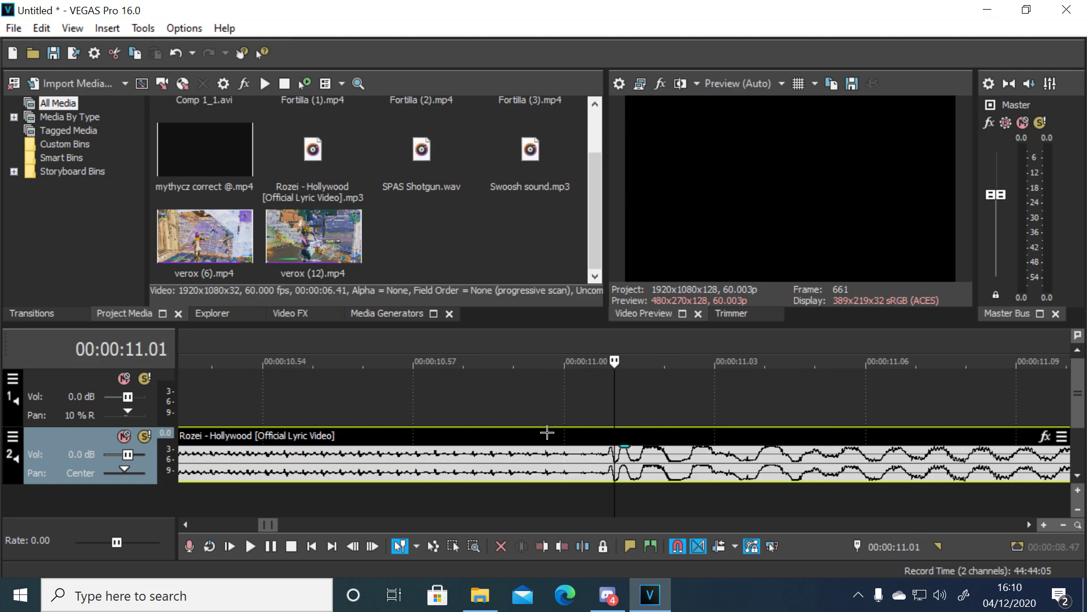
scroll(546, 435, down, 8)
key(m)
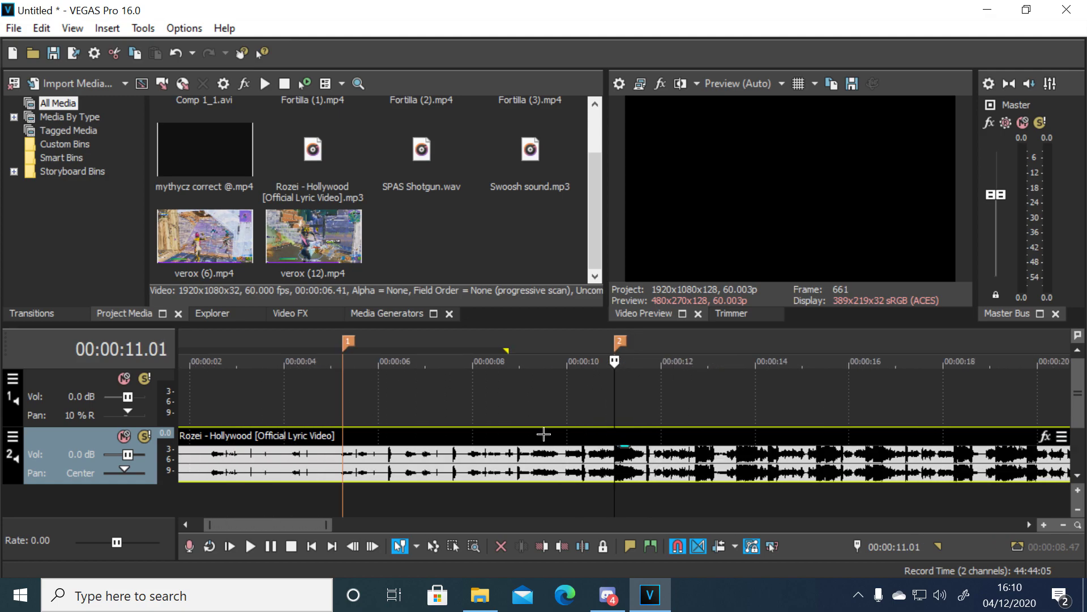
Step: Play the song on from the second marker and examine the waveform between about 12 and 13.5 seconds for the next beat
click(250, 546)
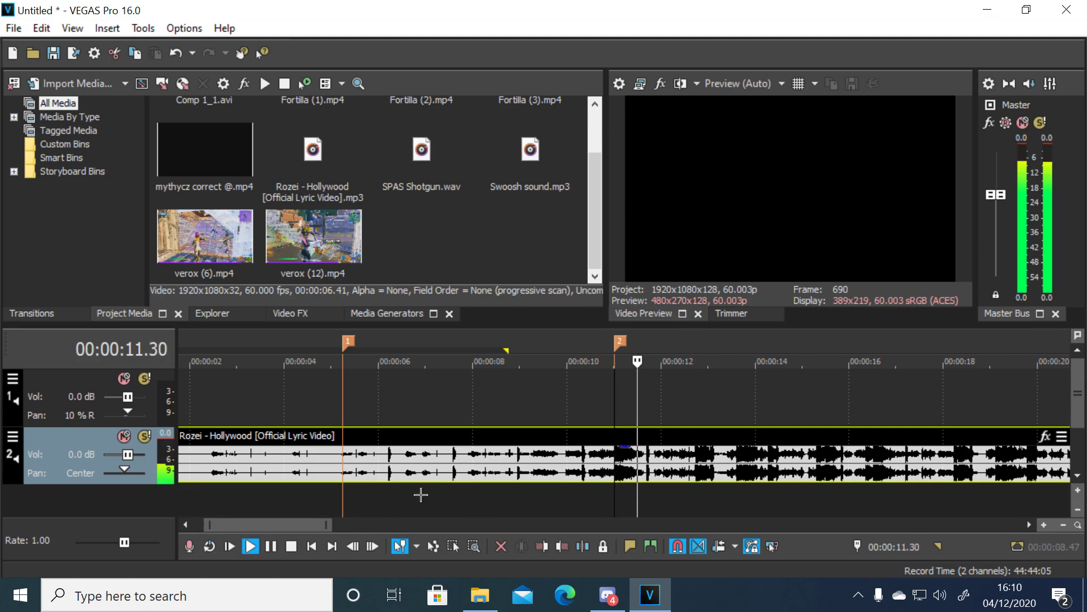
scroll(460, 472, down, 2)
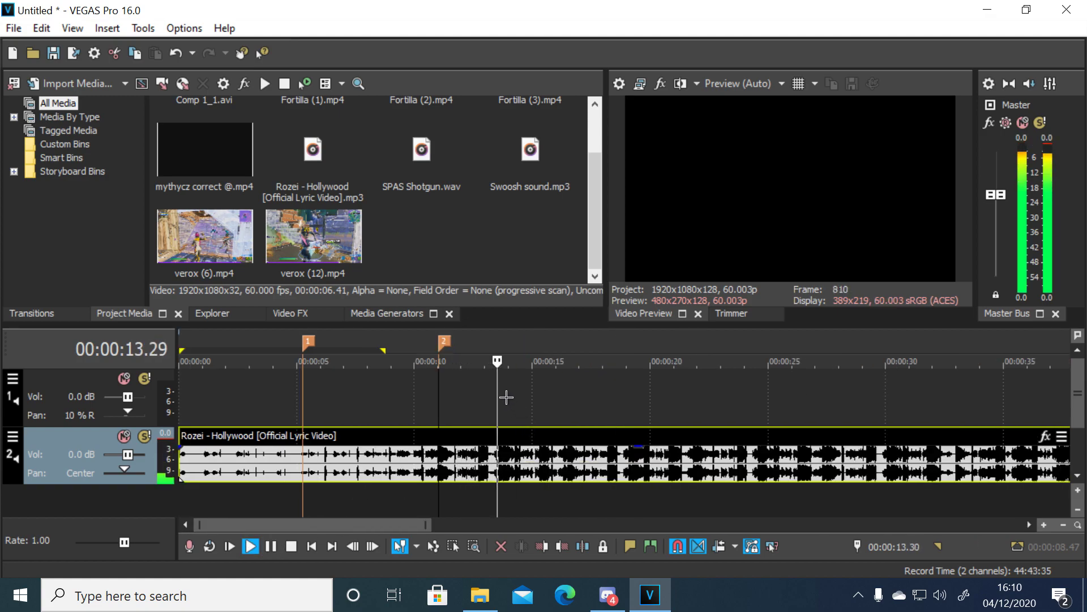
key(Return)
scroll(510, 411, up, 7)
scroll(341, 459, down, 1)
click(306, 454)
scroll(306, 455, down, 3)
click(479, 403)
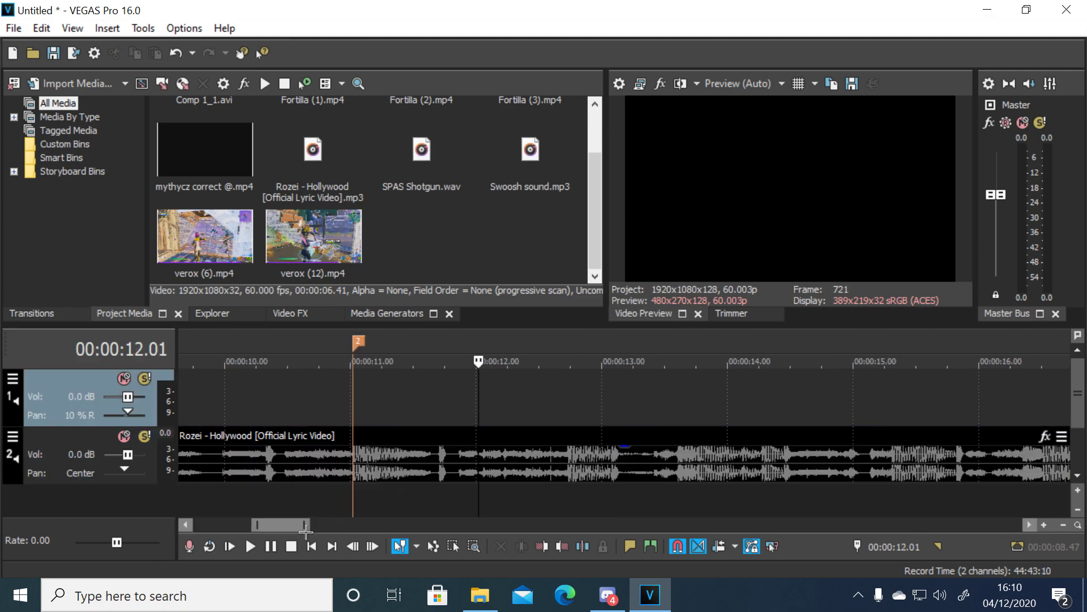
click(251, 546)
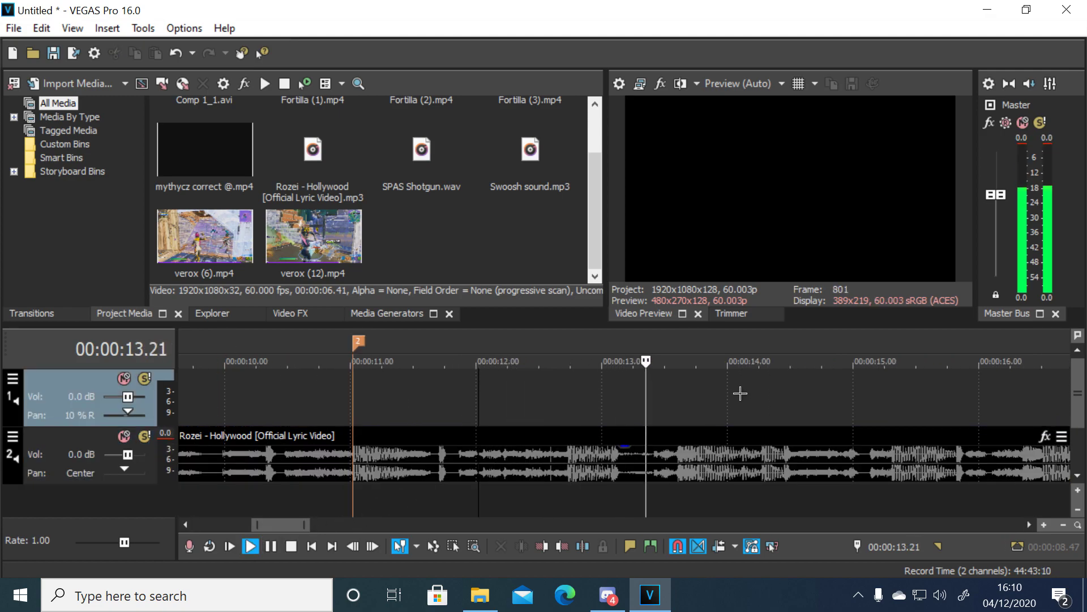
key(Return)
click(667, 417)
scroll(568, 465, up, 4)
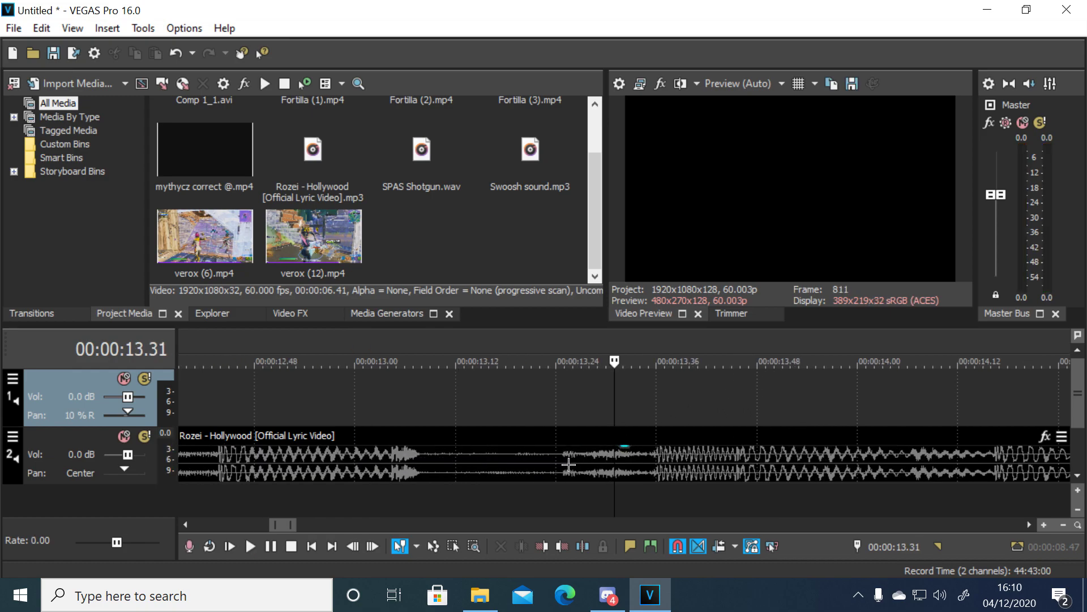
Step: Play the song on from 00:00:13.31 and add a marker on the beat at 00:00:14.27
click(251, 546)
scroll(612, 431, down, 3)
key(Return)
click(534, 451)
scroll(535, 451, up, 4)
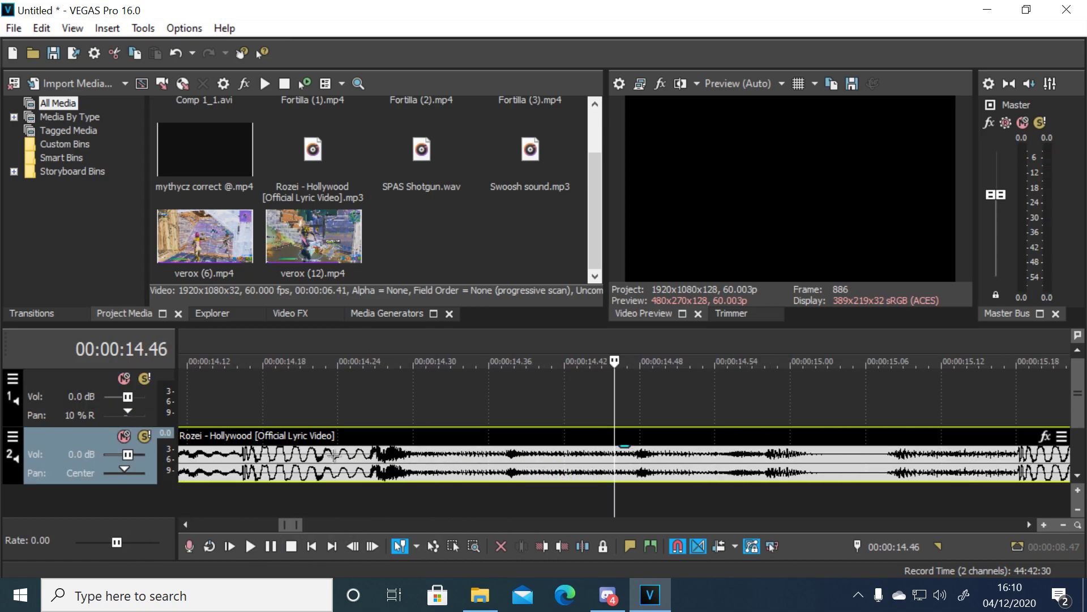
click(373, 438)
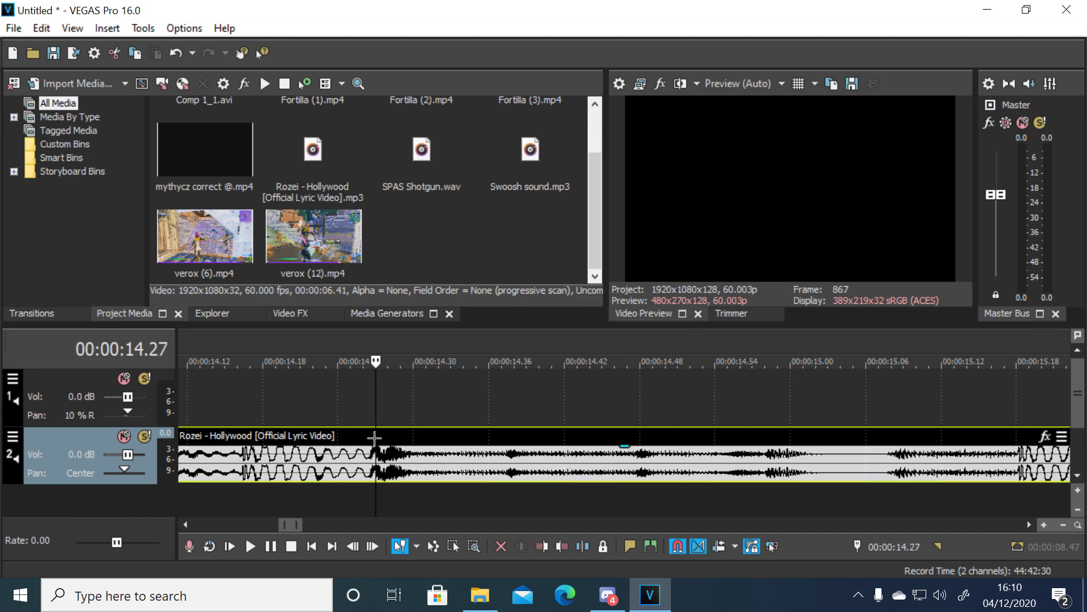
key(m)
scroll(374, 450, down, 2)
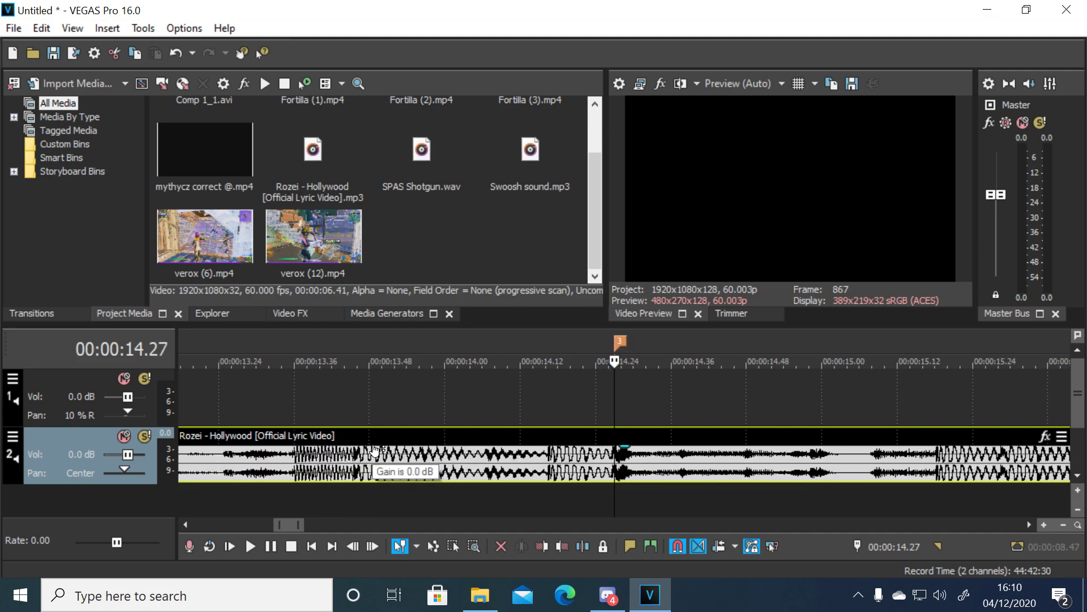
Step: Play the song on from 00:00:14.27, check the waveform just before that marker and add a marker at 00:00:14.16
click(249, 546)
scroll(358, 494, down, 3)
key(Return)
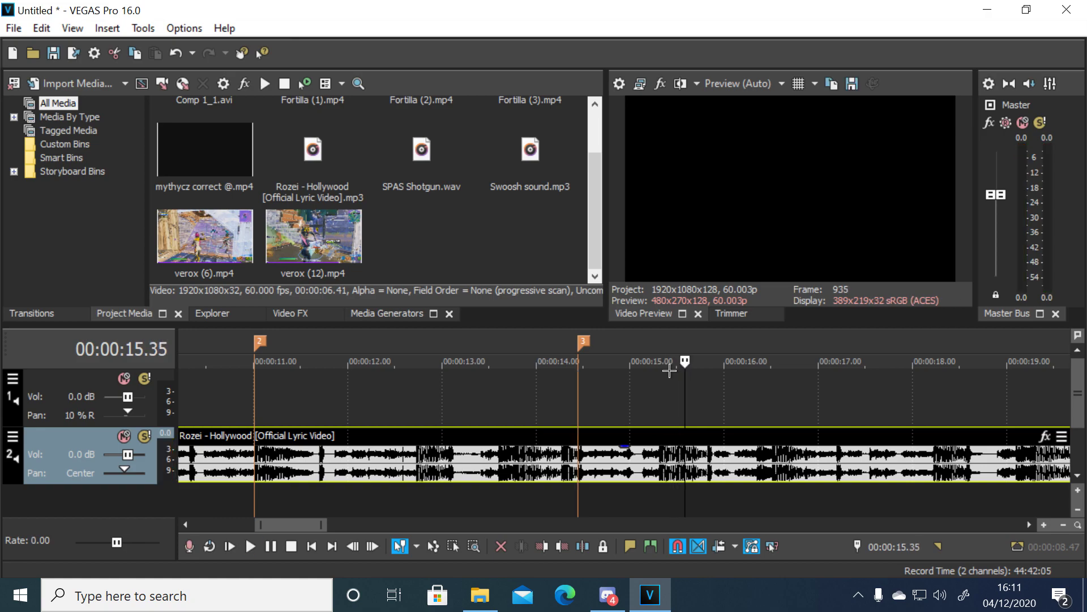
click(557, 434)
scroll(560, 434, up, 3)
scroll(561, 434, up, 2)
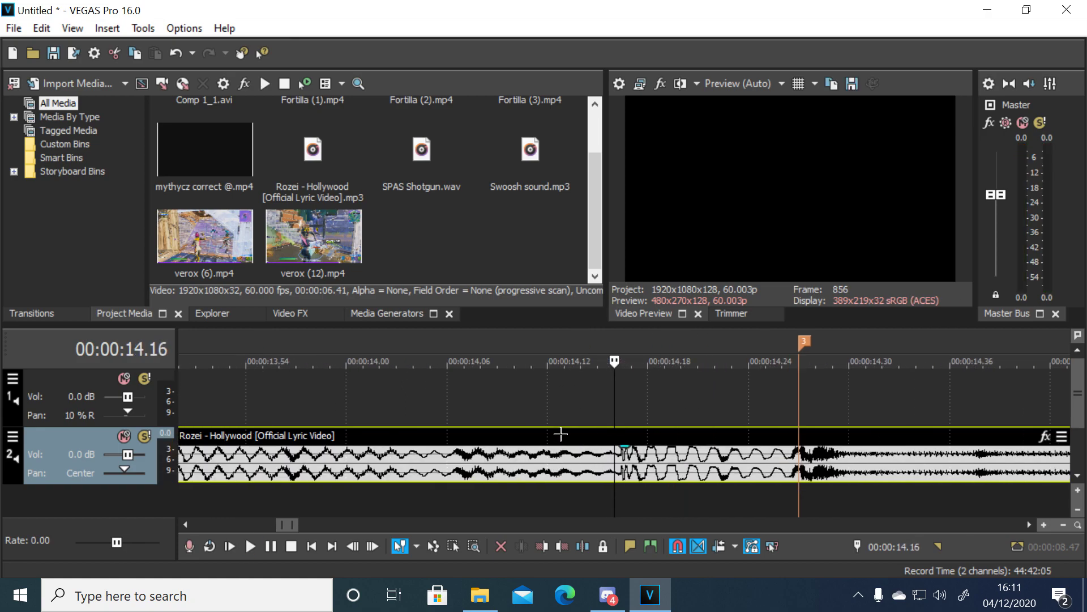
key(m)
Step: Delete the marker at 00:00:14.27
click(782, 371)
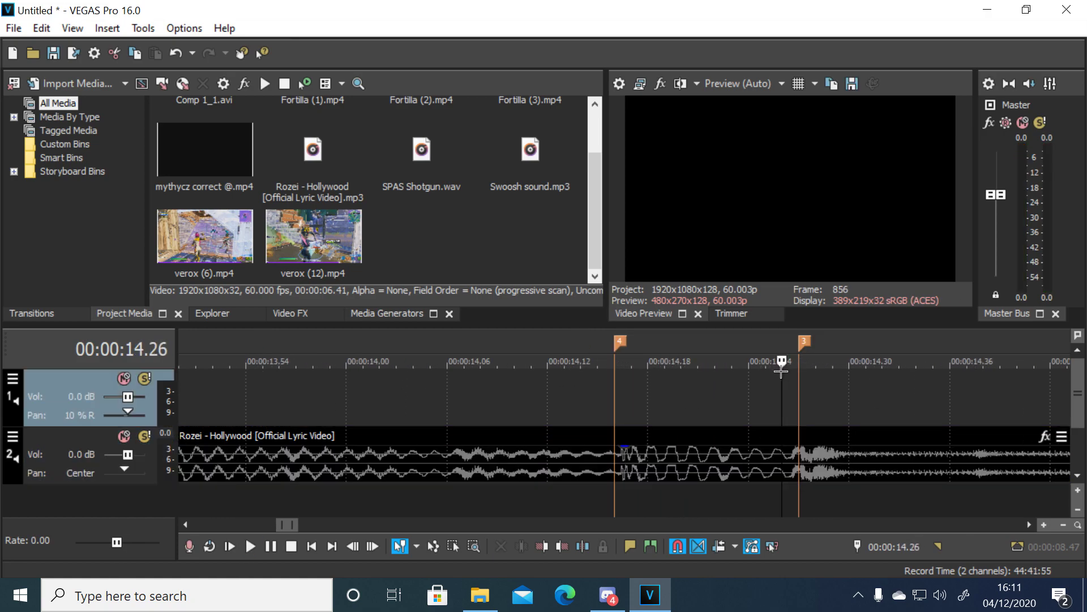
right_click(804, 348)
click(838, 399)
scroll(566, 428, down, 4)
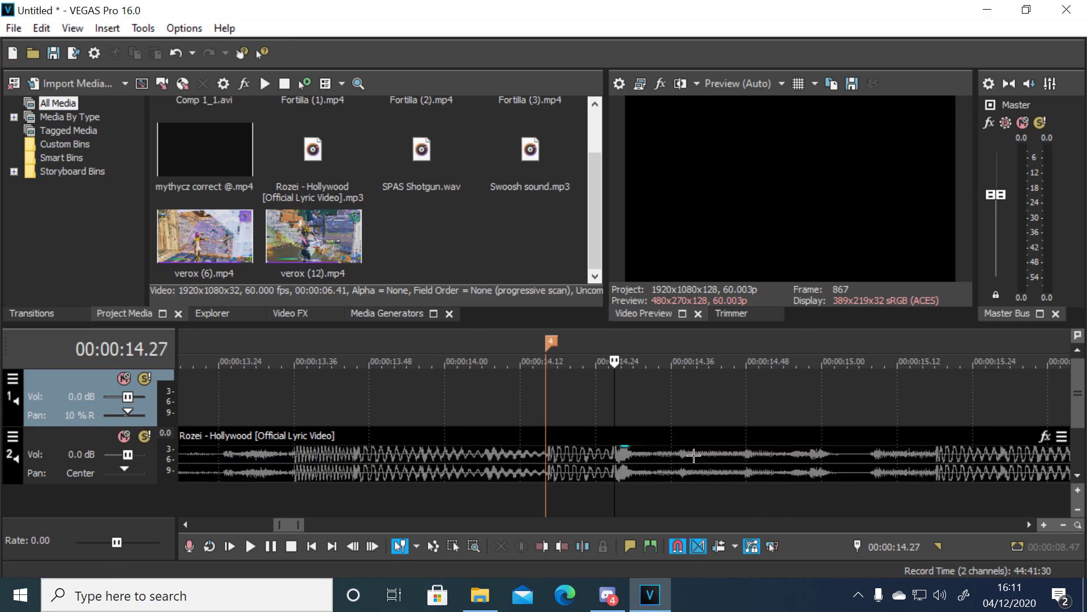
scroll(483, 414, down, 5)
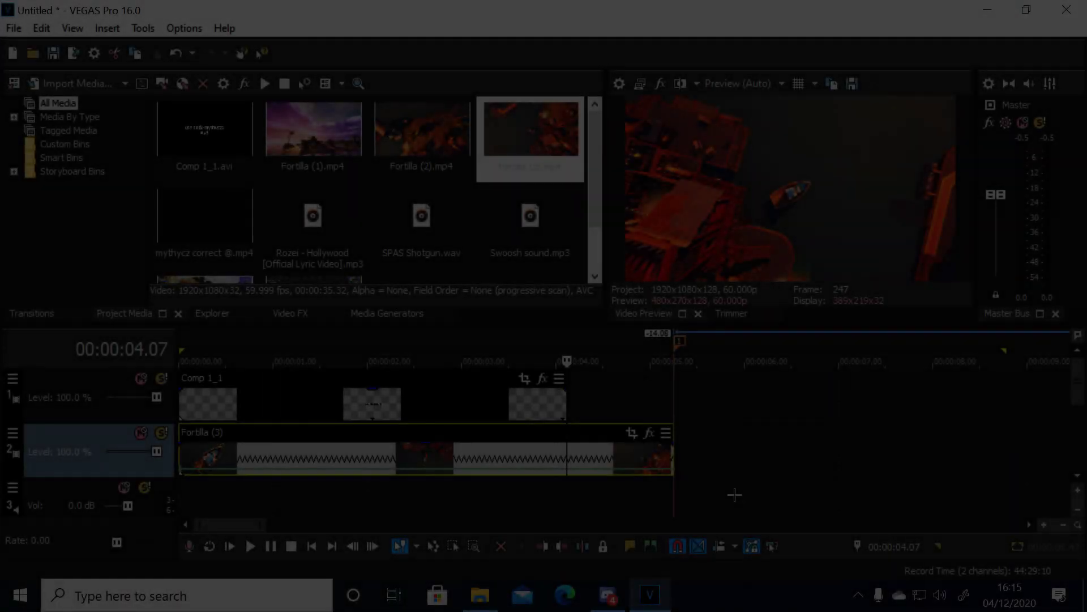
Step: Set the Fortilla (3) clip's velocity point at 00:00:04.07 to normal velocity and check its fade type
scroll(618, 475, up, 8)
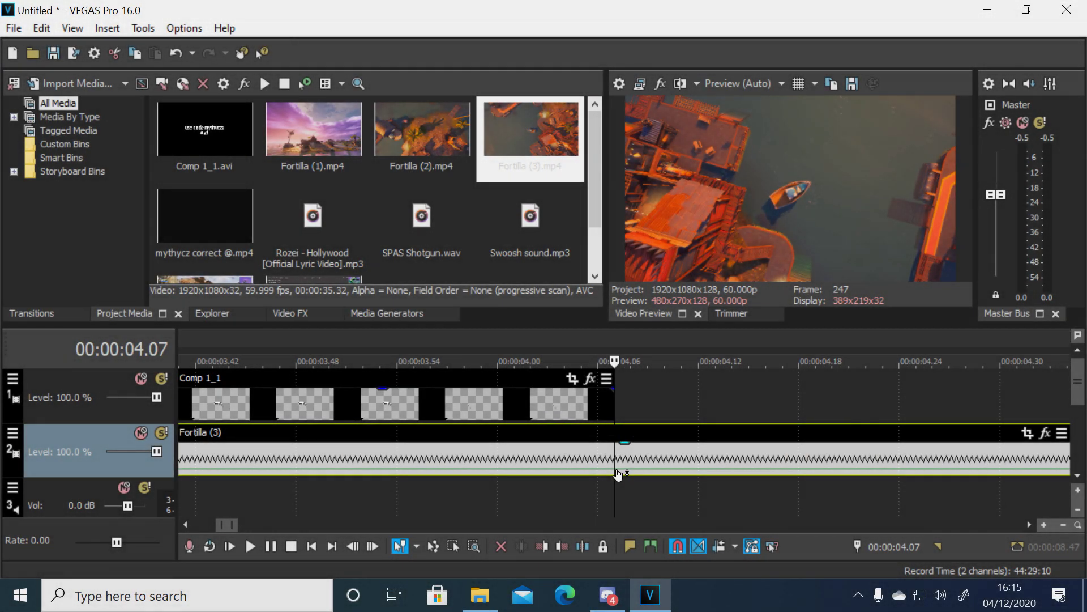
right_click(615, 473)
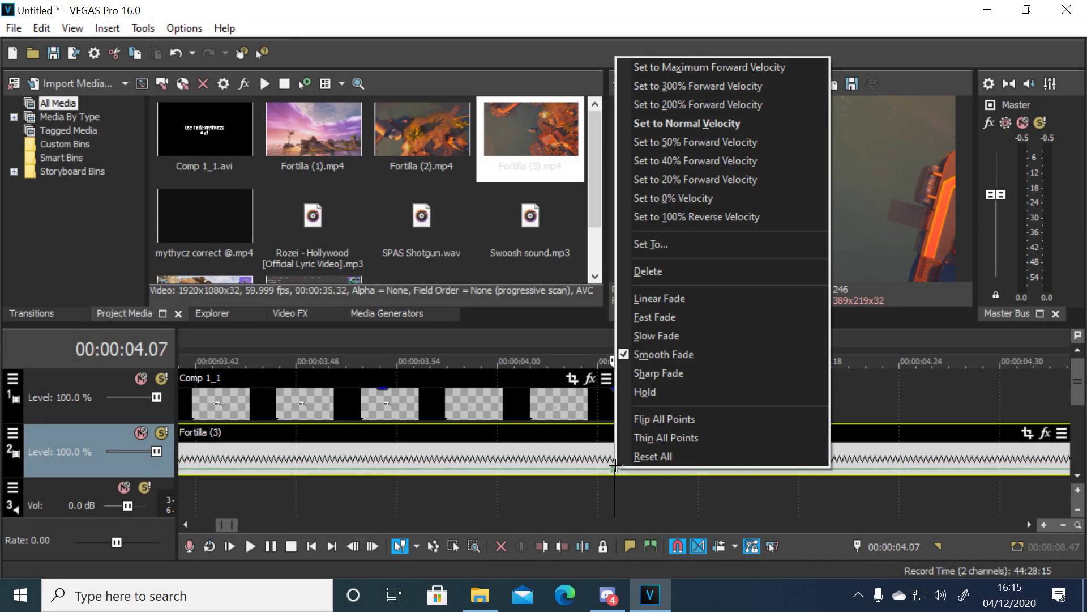
click(684, 124)
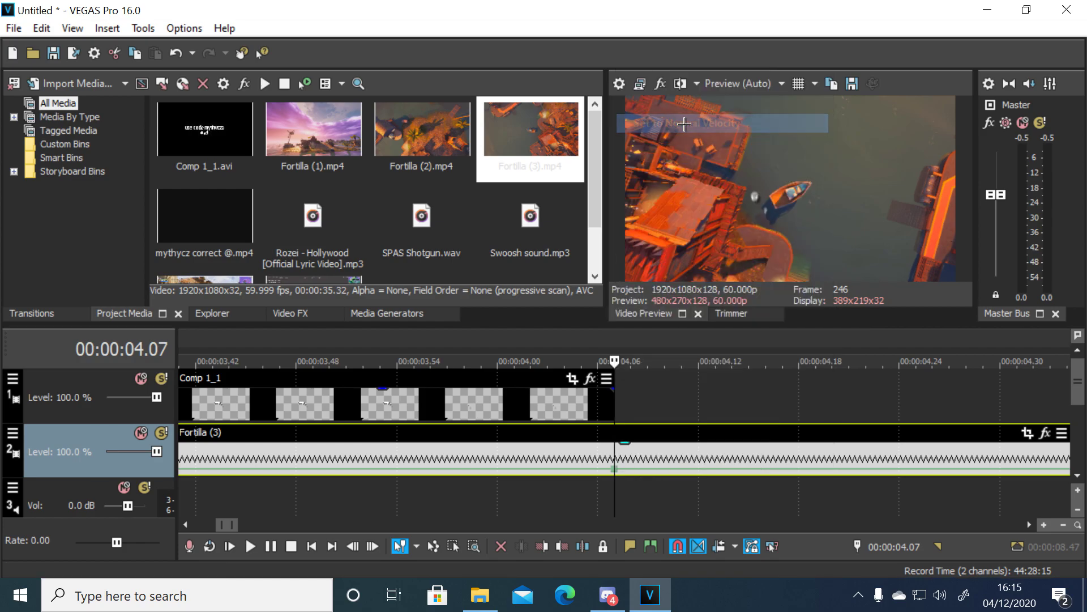
right_click(614, 470)
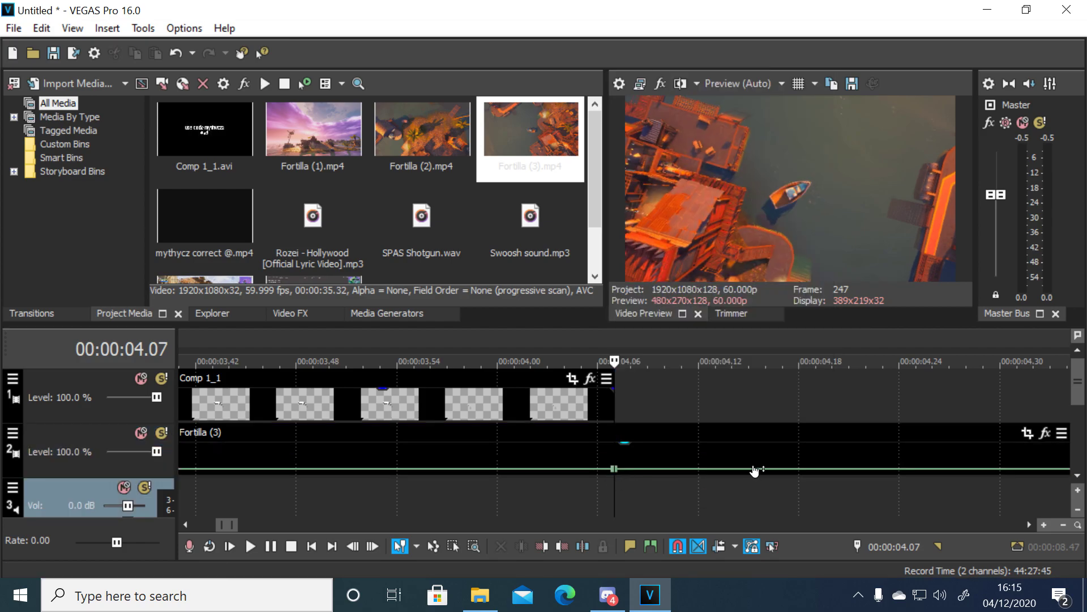
scroll(756, 471, down, 4)
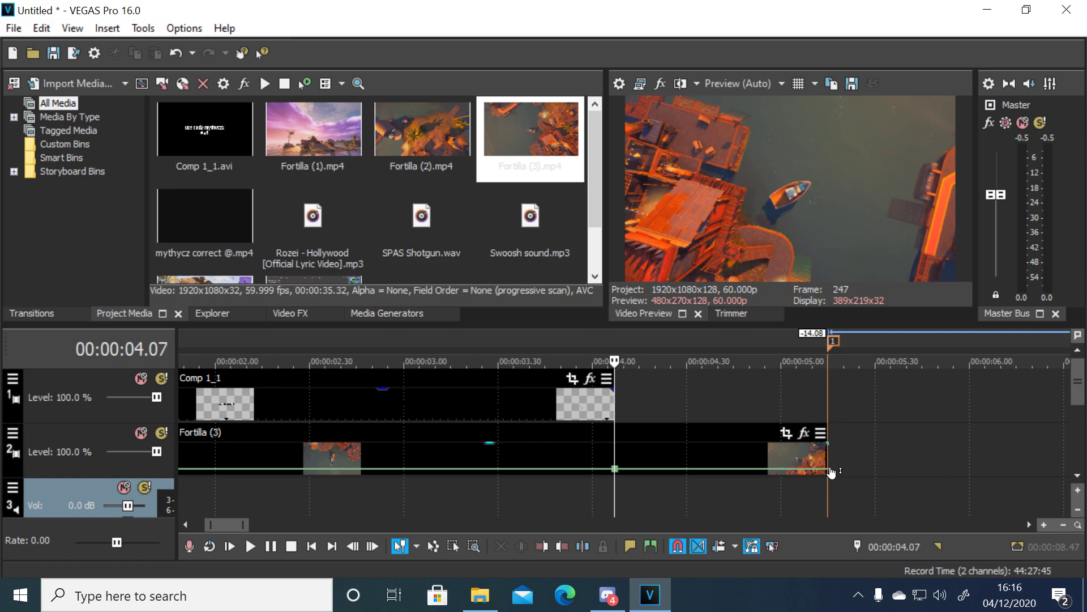
Step: Add a velocity point at 00:00:05.14 near the end of the Fortilla (3) clip and raise it to 1,000 %
double_click(827, 474)
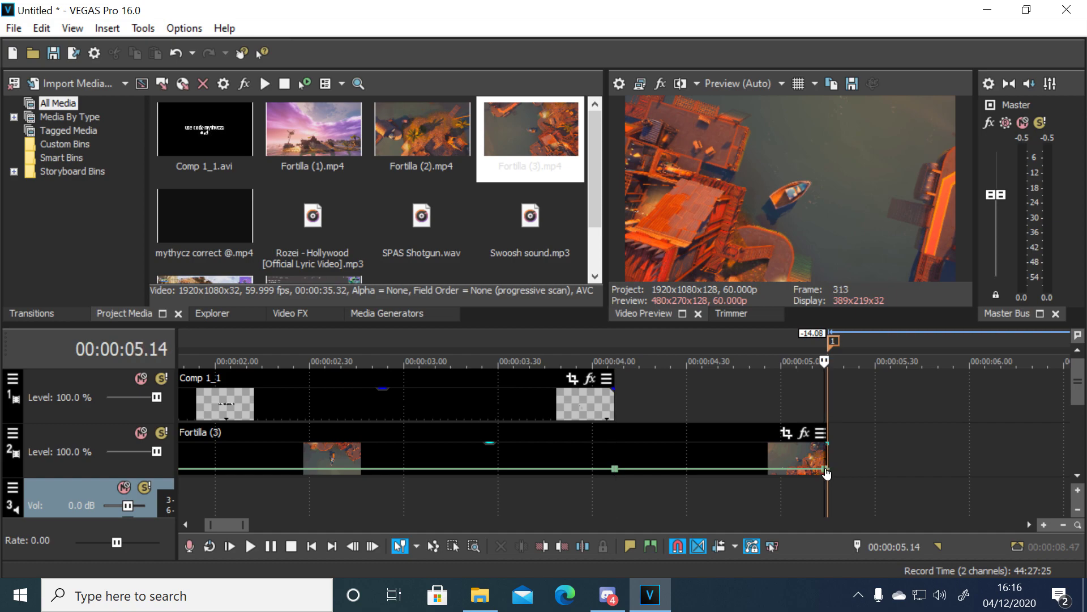
drag(828, 474, 849, 418)
scroll(804, 432, up, 6)
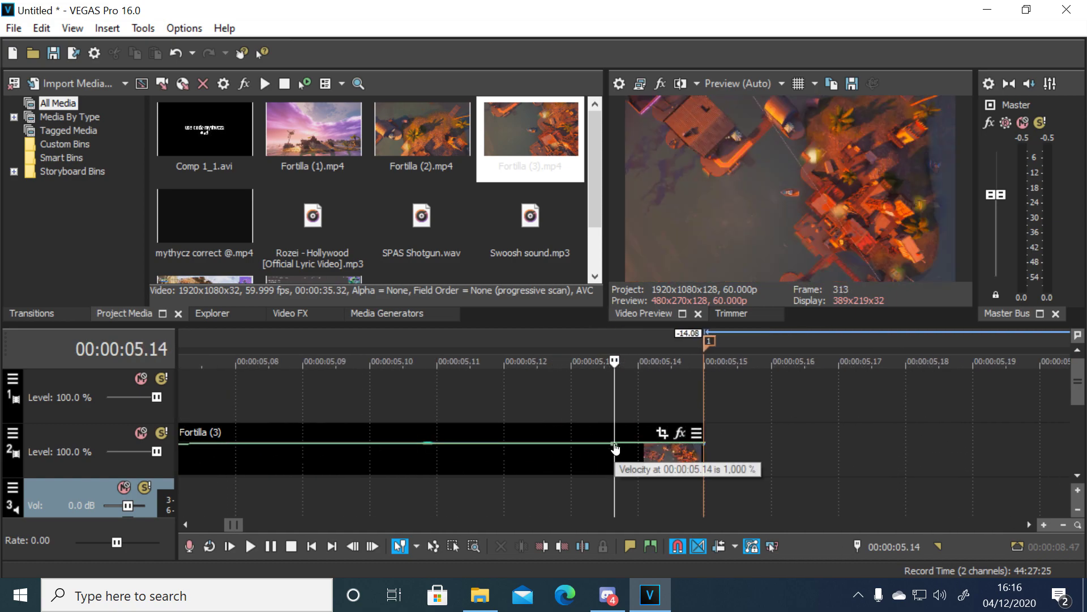
drag(614, 445, 739, 412)
scroll(669, 425, down, 5)
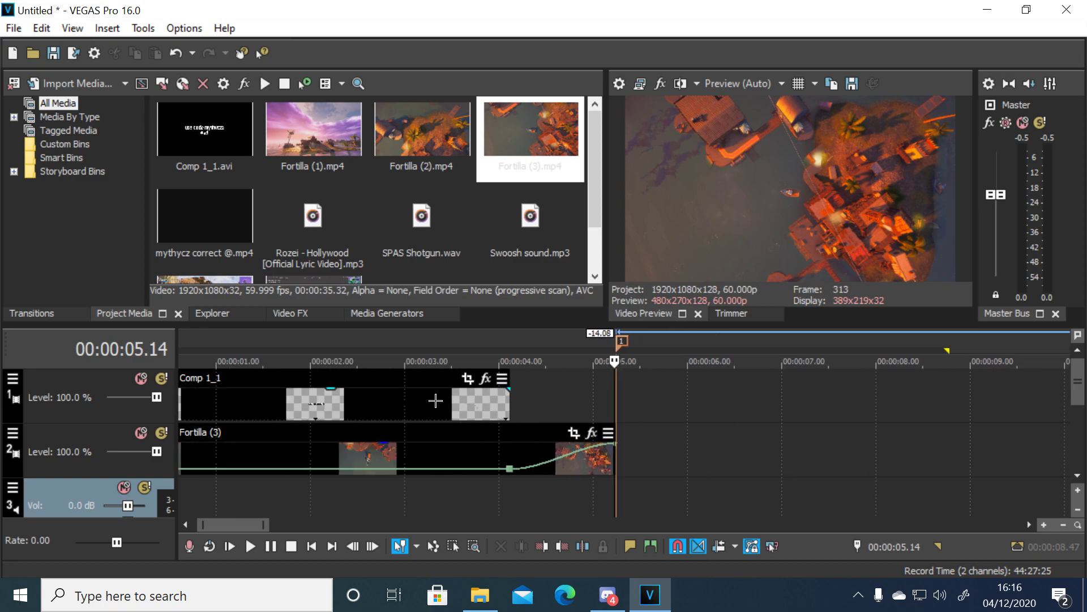
Step: Play back the Comp 1_1 title and the Fortilla (3) speed ramp past the first marker
scroll(292, 419, down, 4)
click(256, 408)
click(251, 545)
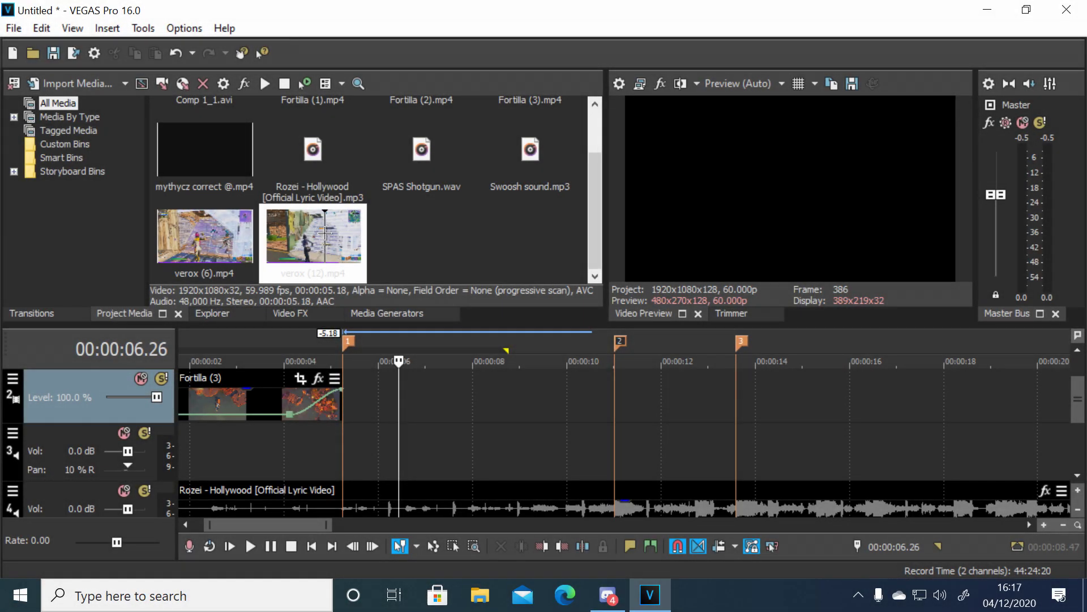
Step: Add verox (12).mp4 after the Fortilla (3) clip and go frame by frame to just before the shot at 00:00:10.27
drag(313, 235, 395, 443)
click(596, 406)
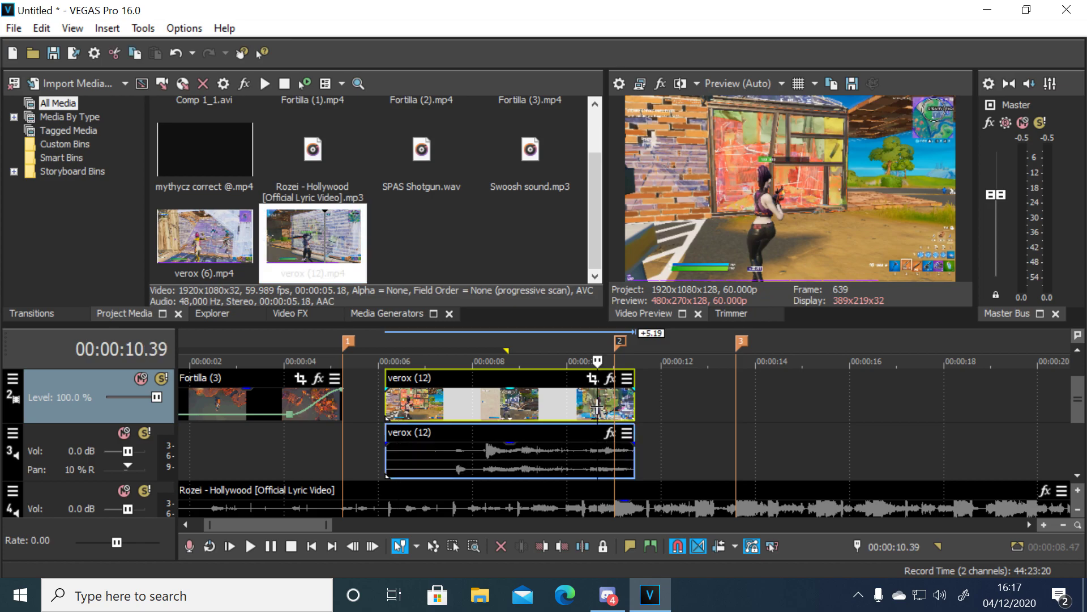
scroll(594, 406, up, 5)
scroll(593, 406, up, 3)
key(Left)
key(Left)
key(Left)
key(Left)
key(Left)
key(Left)
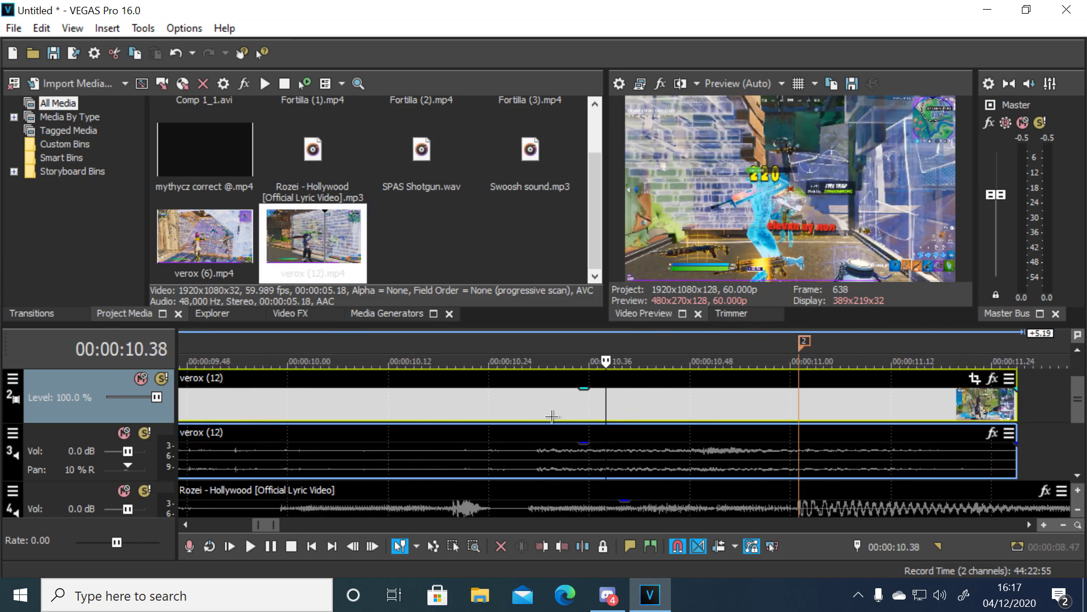
key(Left)
key(Left)
key(Left)
key(Left)
key(Left)
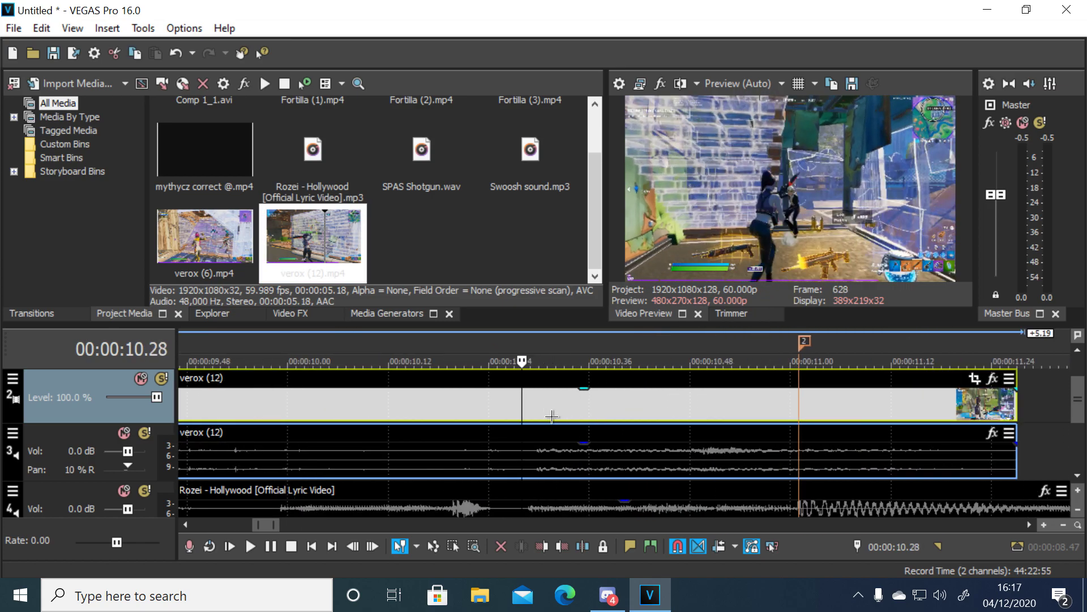
key(Right)
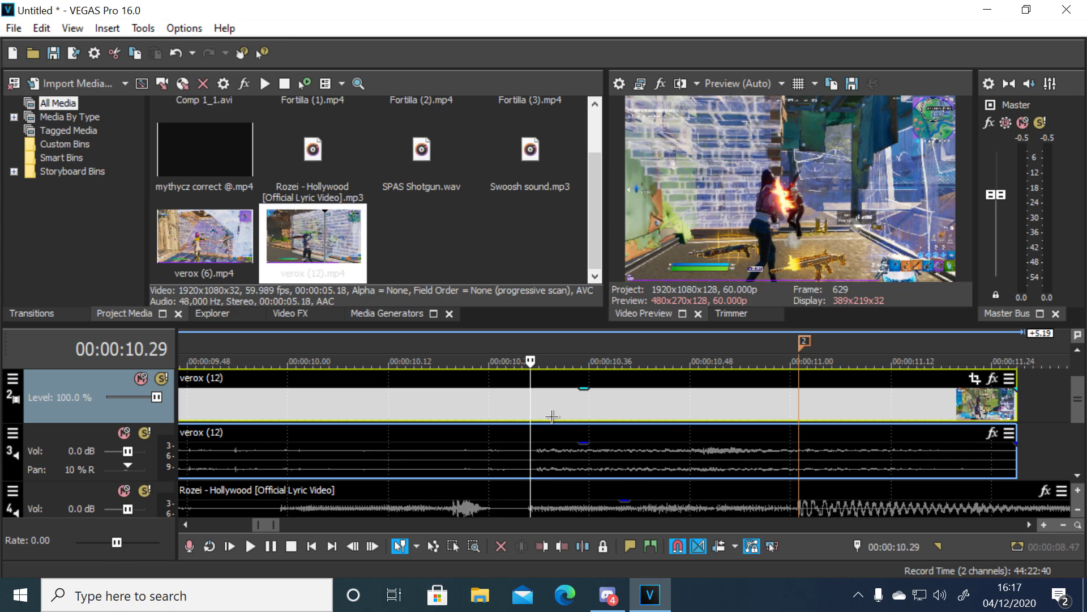
key(Left)
key(Left)
key(Right)
key(Right)
key(Left)
key(Left)
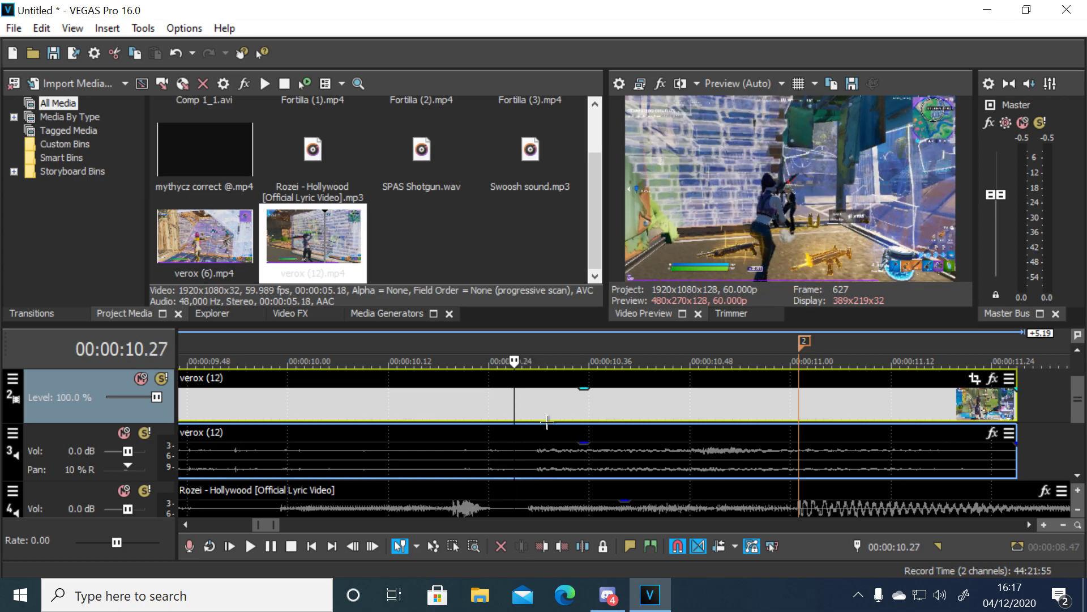
Step: Split the verox (12) video and audio at 00:00:10.27 and delete the part before the split
key(s)
scroll(419, 399, down, 1)
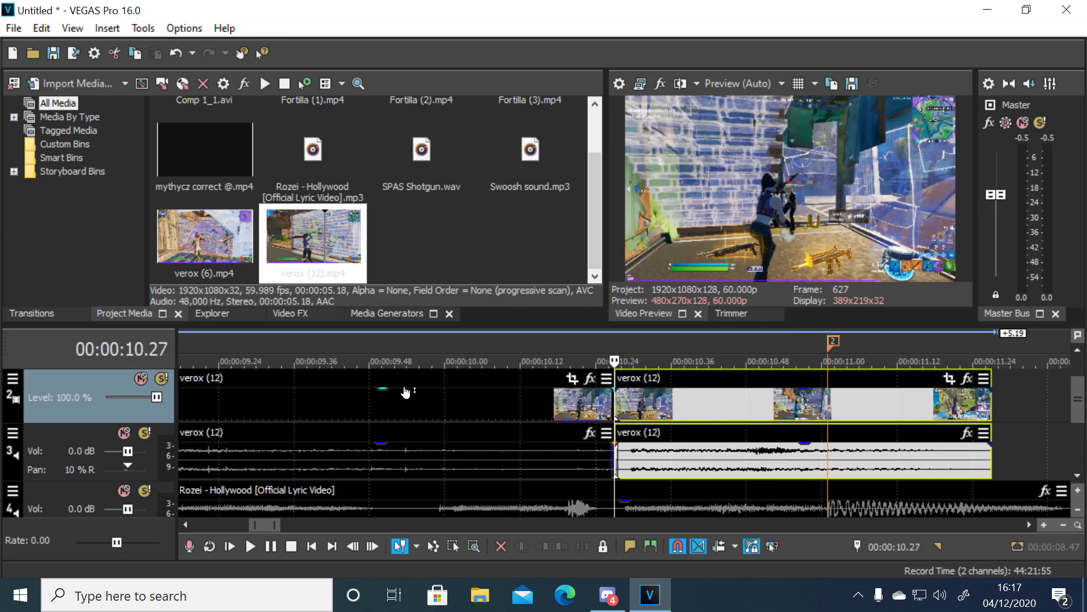
right_click(406, 392)
click(437, 335)
scroll(522, 371, down, 2)
Step: Move the remaining verox (12) part to start at marker 2 and extend its beginning back to about 00:00:06.43
drag(645, 401, 699, 394)
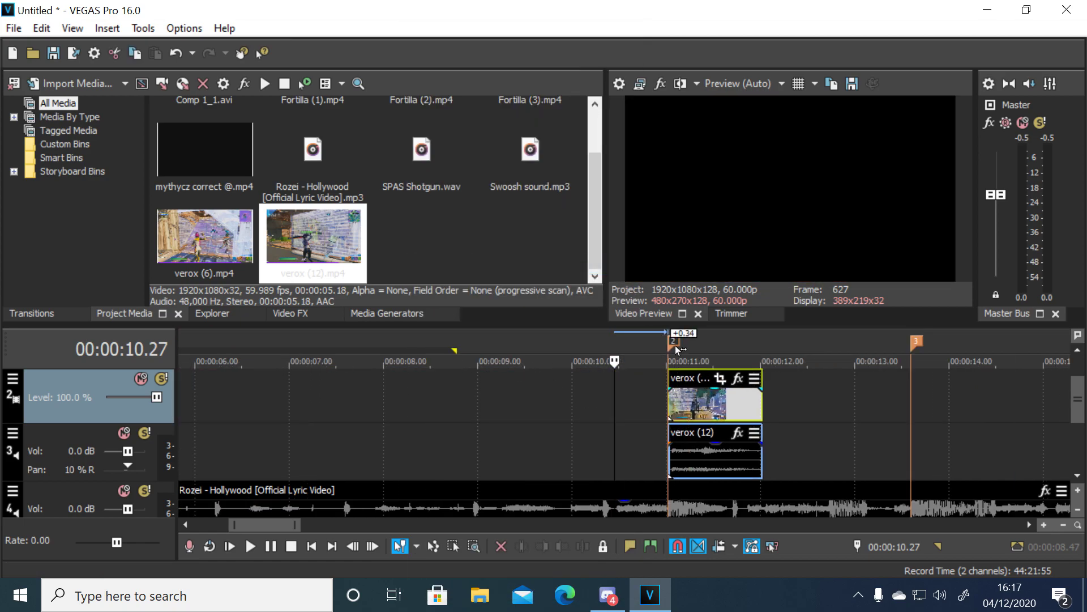
click(674, 345)
scroll(623, 396, down, 2)
scroll(595, 414, up, 1)
drag(610, 410, 402, 413)
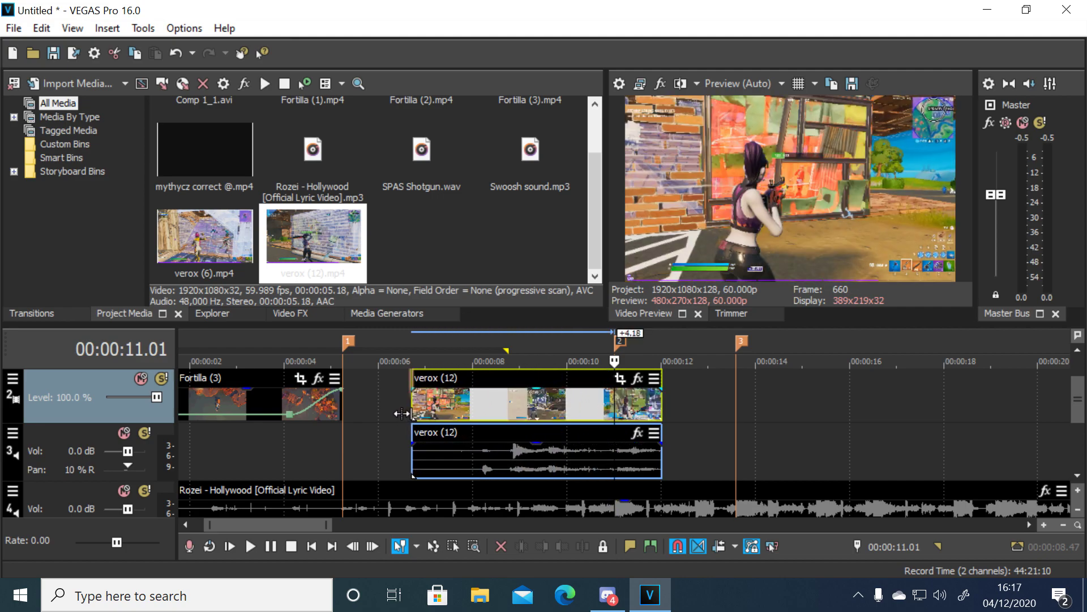
click(384, 413)
scroll(347, 413, down, 2)
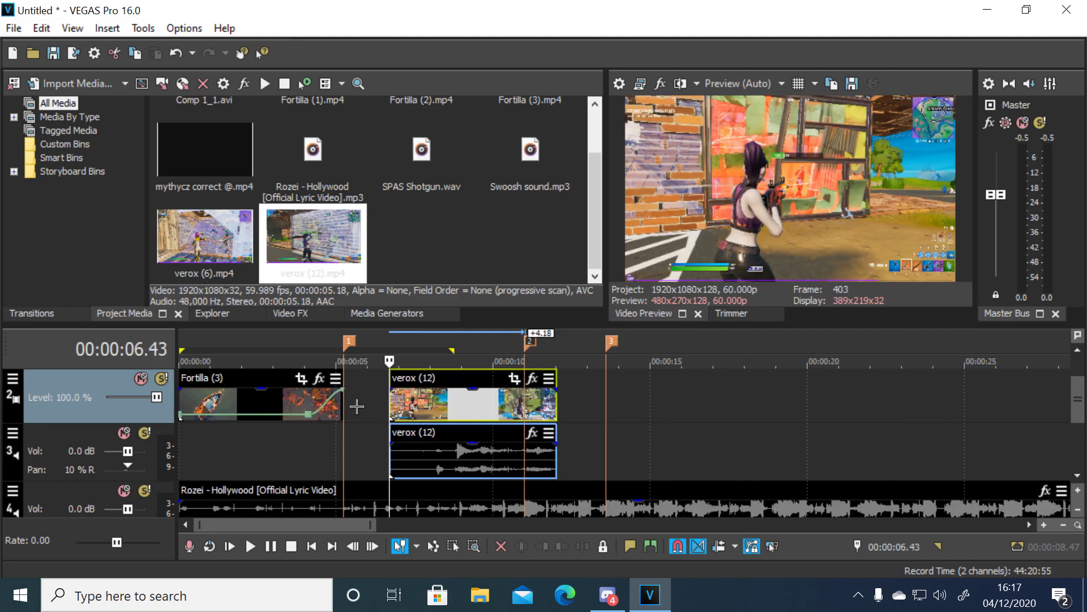
Step: Play the timeline from 00:00:03.50 past marker 2 to check the shot against the beat, and return the cursor to marker 2
click(356, 405)
click(292, 447)
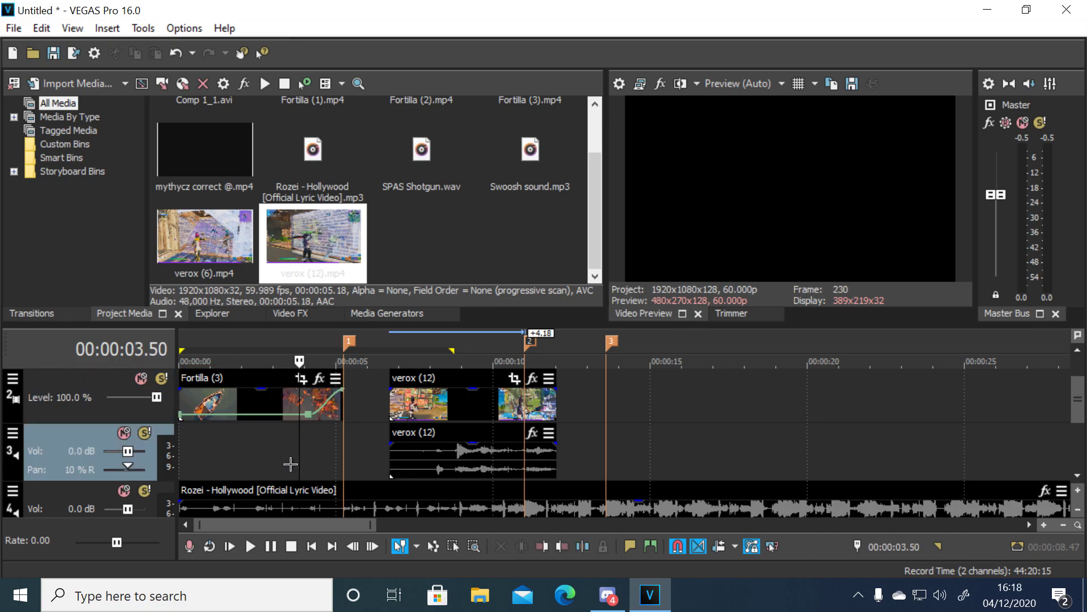
key(space)
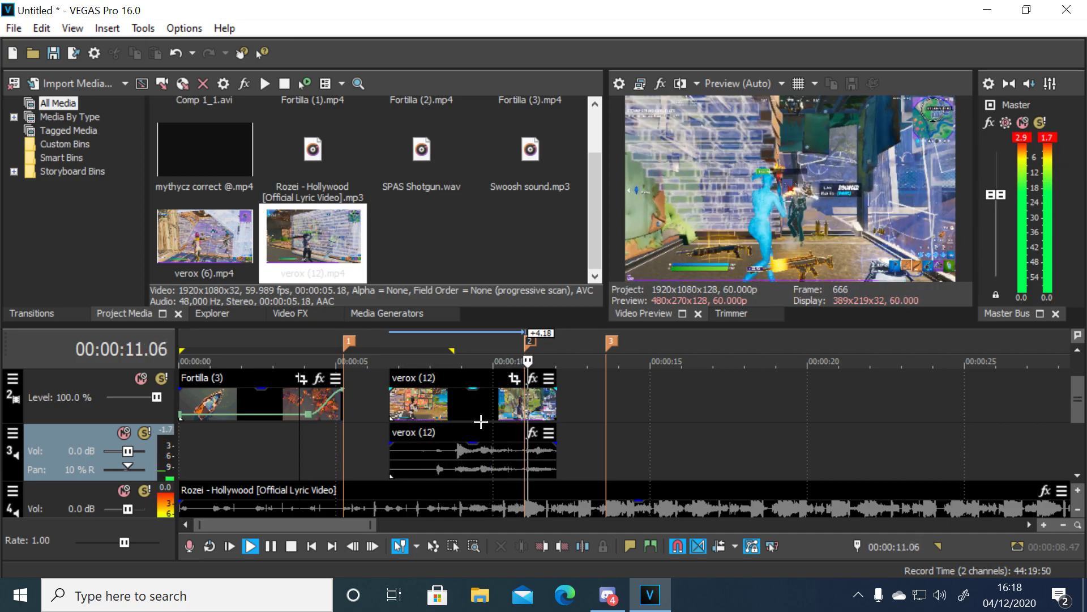
key(Return)
click(534, 344)
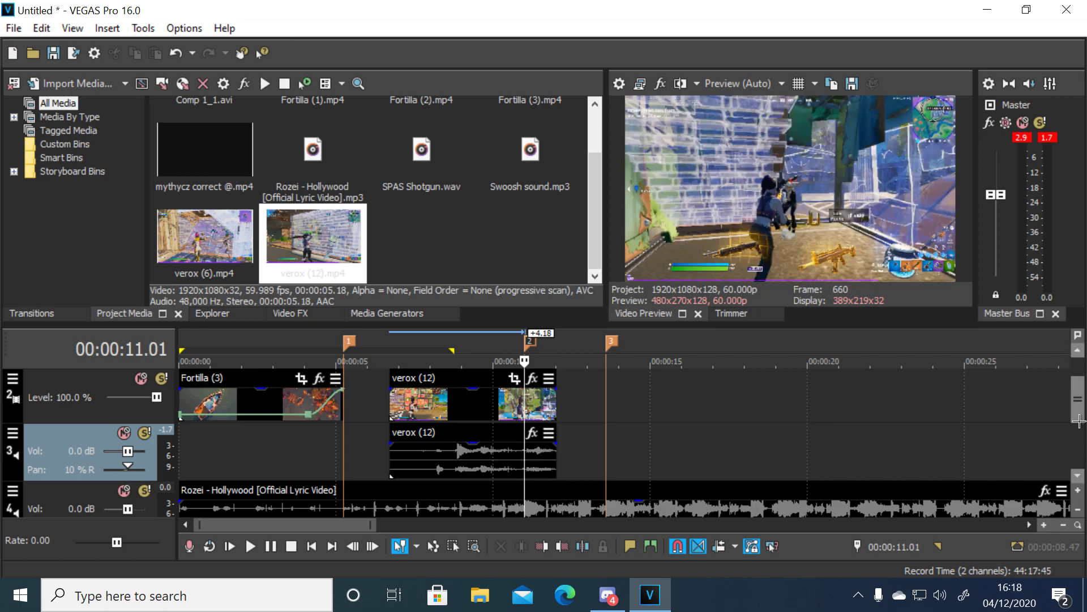
Step: Insert a new video track between the Comp 1_1 track and the Fortilla (3) track
drag(1078, 405, 1078, 350)
scroll(620, 401, down, 2)
right_click(516, 440)
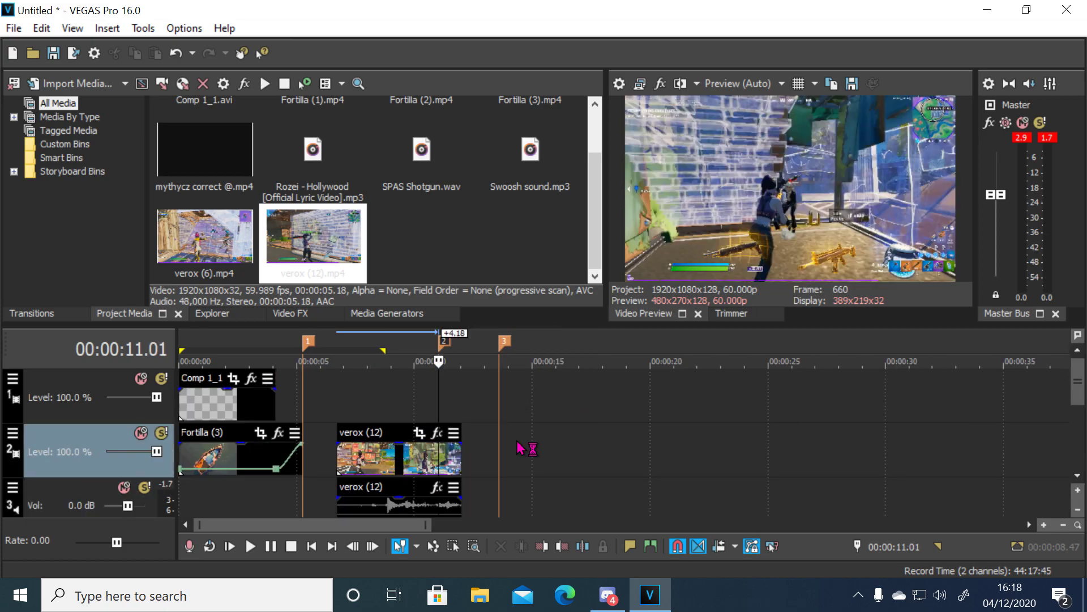
click(566, 306)
Step: Place mythycz correct @.mp4 on the new video track starting at marker 1 and shorten its end by 44 frames
drag(205, 150, 309, 447)
scroll(357, 456, up, 3)
drag(697, 454, 651, 453)
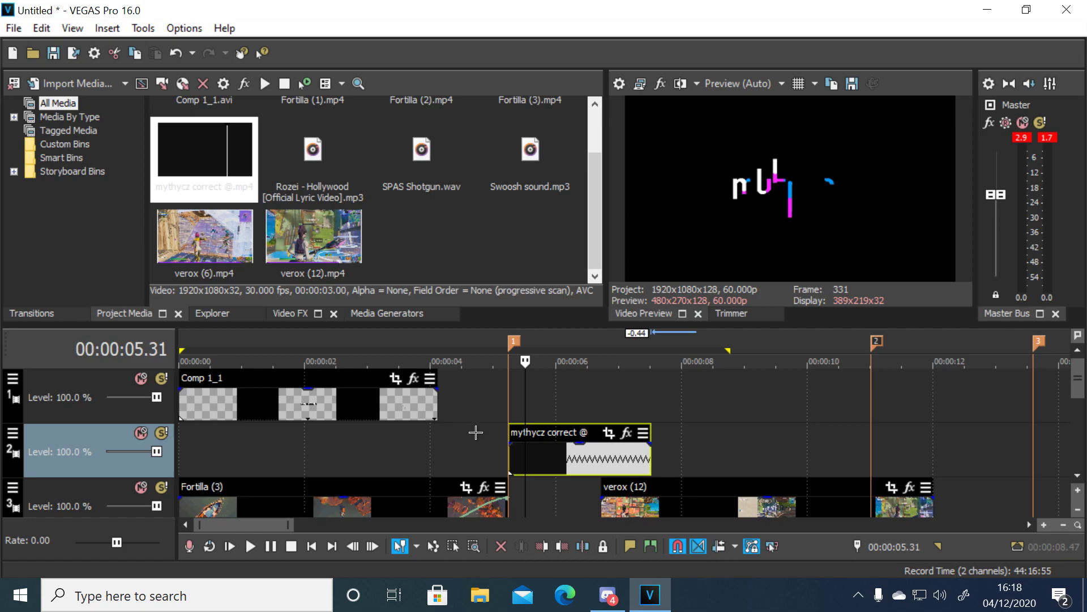
Step: Play the timeline from the middle of the Comp 1_1 title through the logo clip to about 00:00:09.36
click(502, 395)
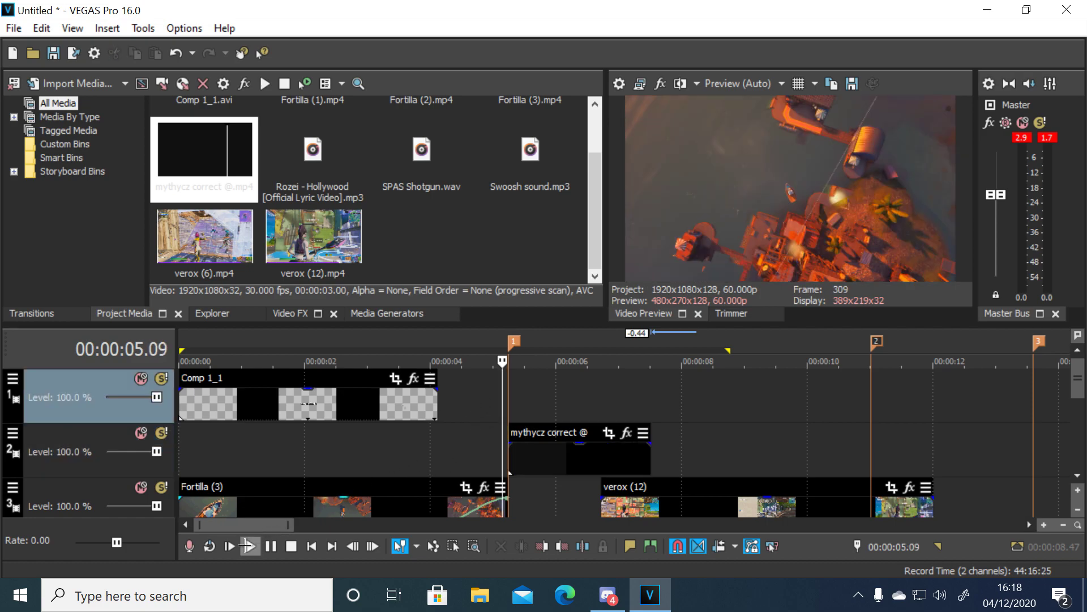
click(292, 453)
key(space)
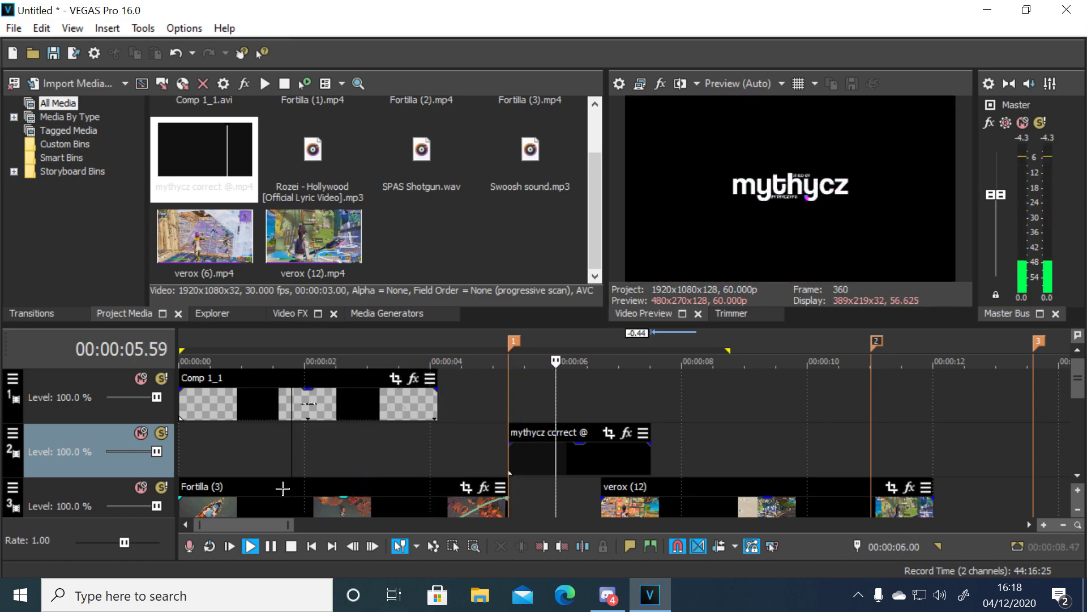
scroll(283, 489, down, 3)
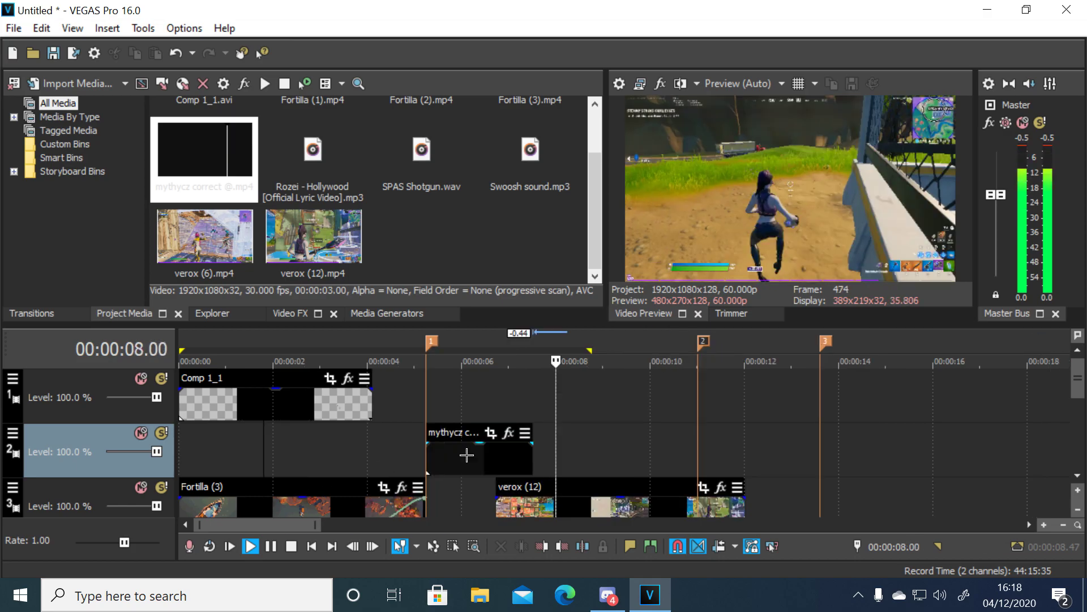
key(space)
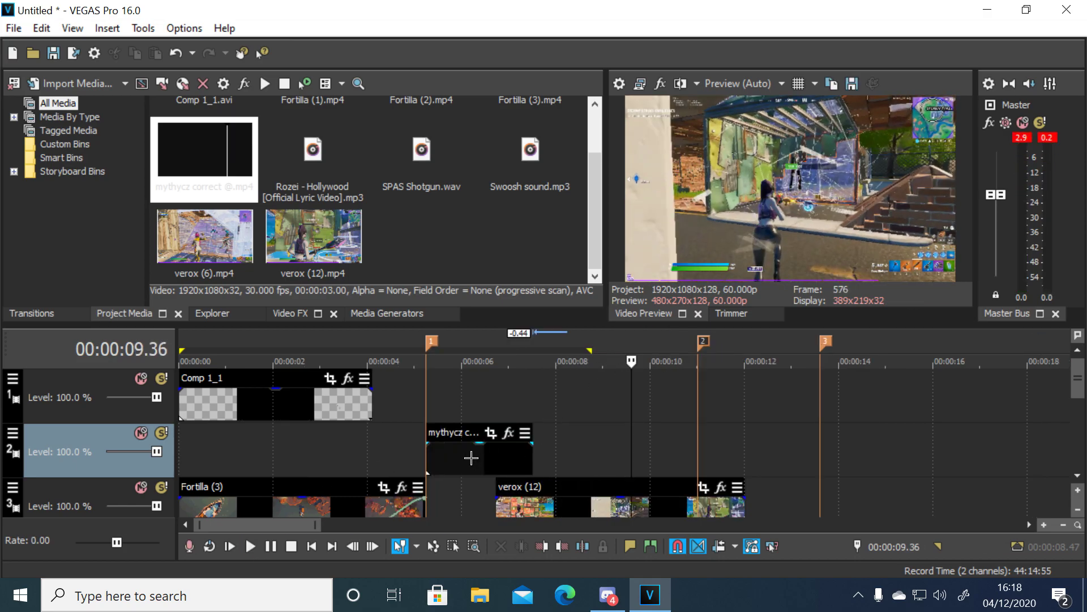
Step: Set the compositing mode of the mythycz logo track to Lighten
click(471, 457)
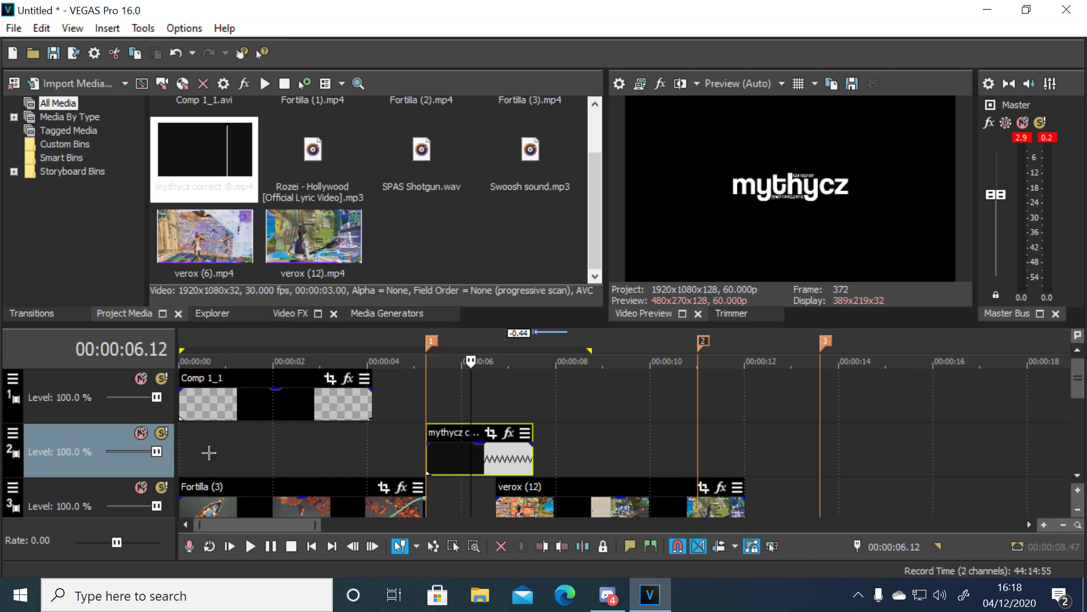
click(12, 434)
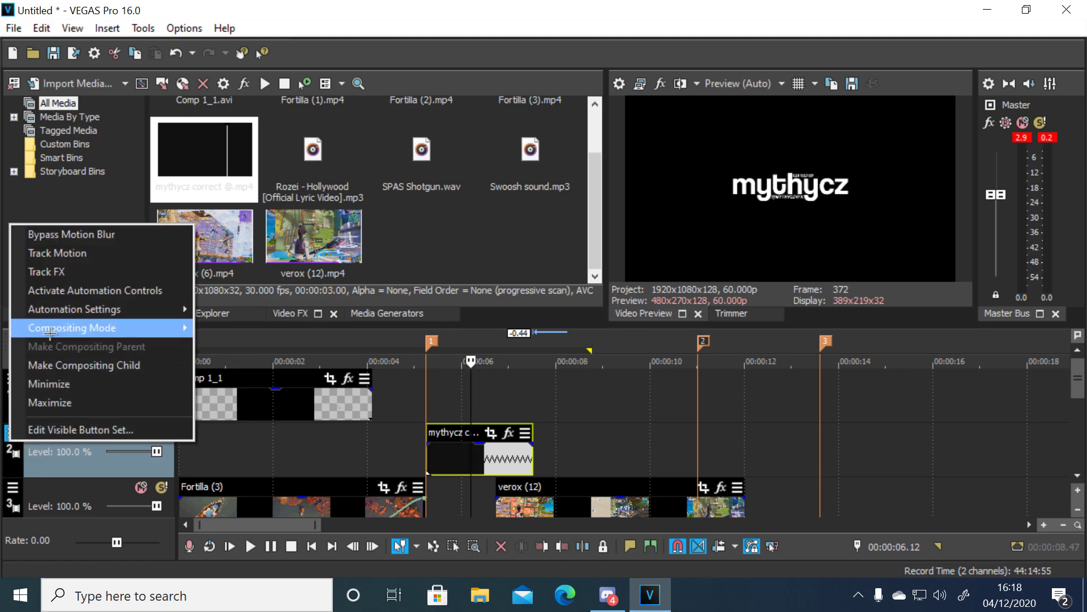
mouse_move(50, 333)
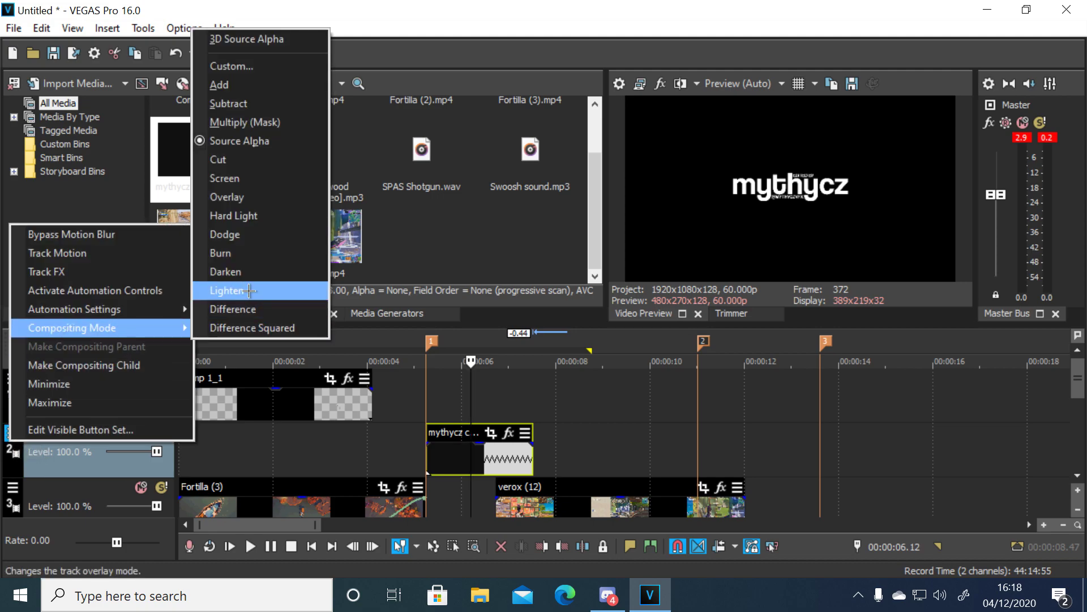
click(277, 290)
Step: Play the timeline from 00:00:04.53 past marker 2 to check the logo overlay, and return the cursor to the start of verox (12)
click(409, 402)
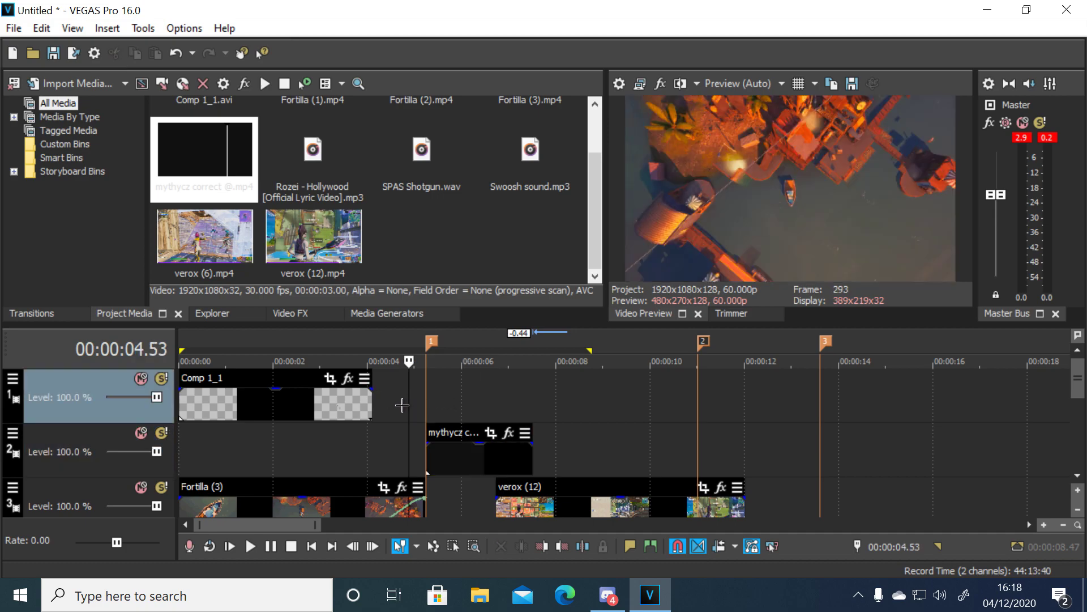
click(255, 541)
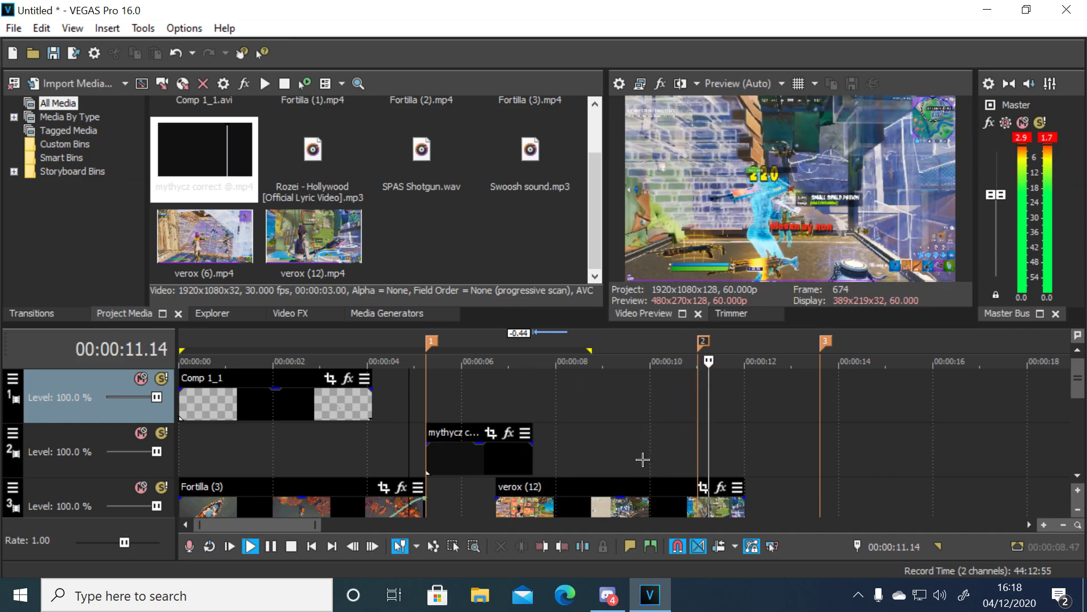
click(494, 466)
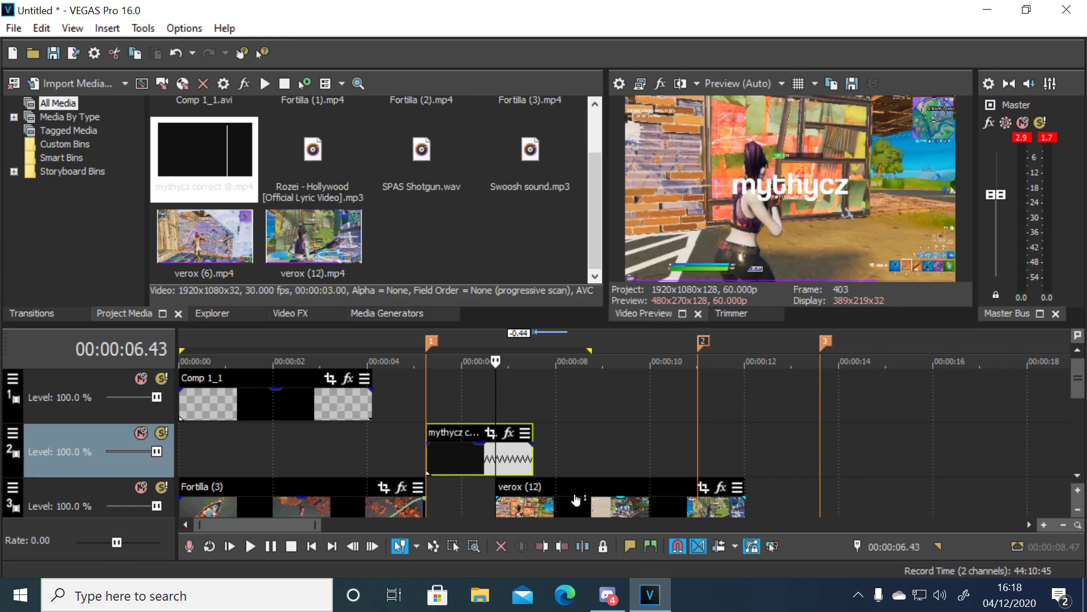
Step: Add a short fade-in to the start of verox (12) and extend the end of the mythycz correct @ clip by 53 frames
scroll(637, 472, up, 3)
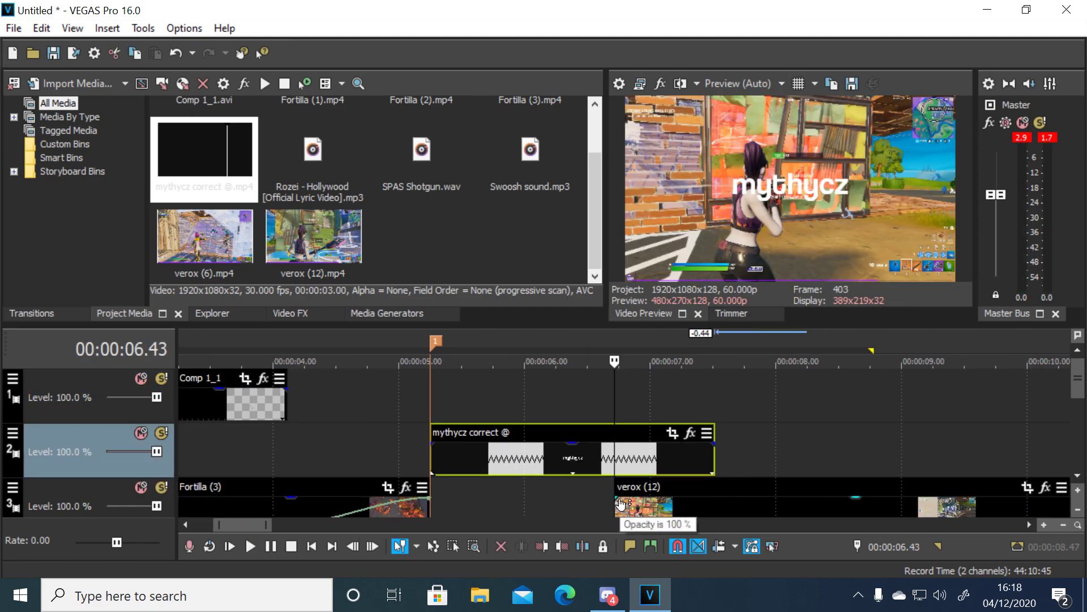
drag(616, 496, 658, 496)
click(652, 456)
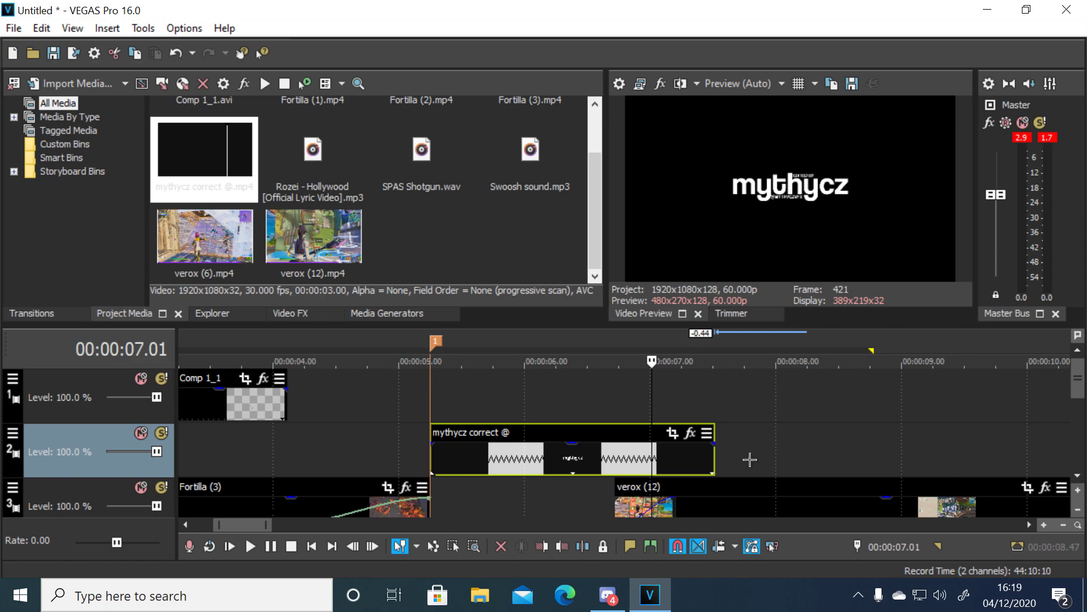
drag(714, 453, 827, 453)
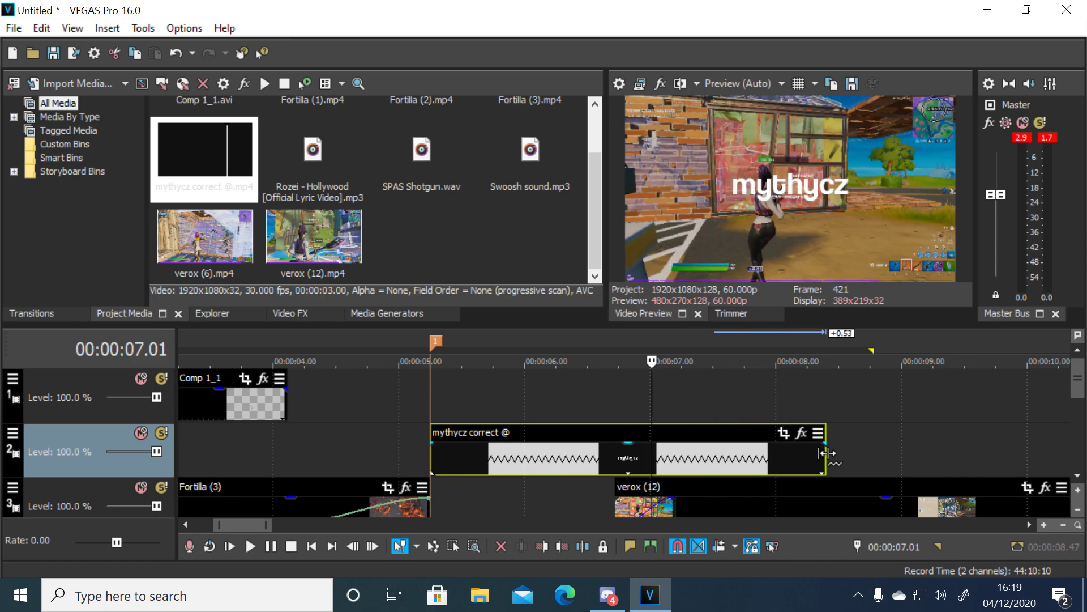
click(691, 447)
Step: Split the verox (12) clip at 00:00:08.37, just after the end of the logo clip
click(826, 485)
click(853, 486)
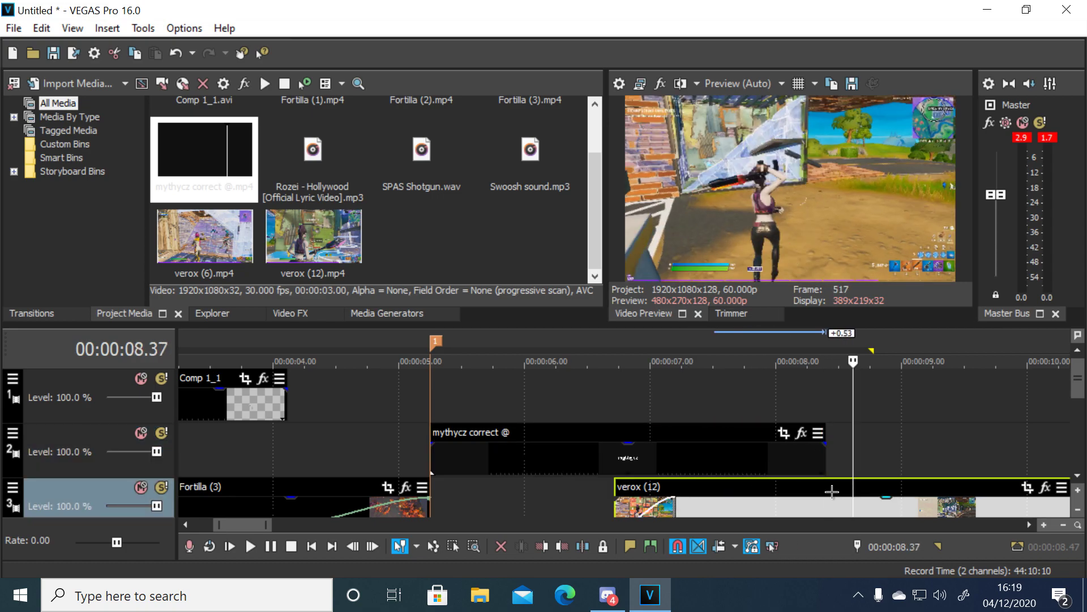
key(s)
Step: Add the VEGAS Brightness and Contrast effect to the first verox (12) segment, under the logo clip
scroll(761, 508, down, 2)
click(547, 503)
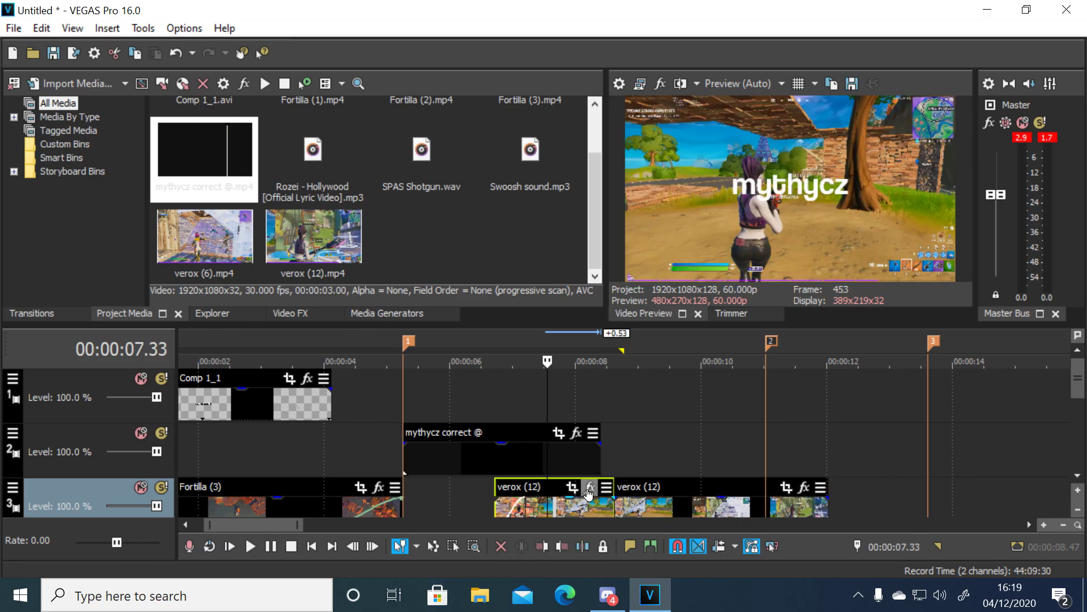
click(589, 488)
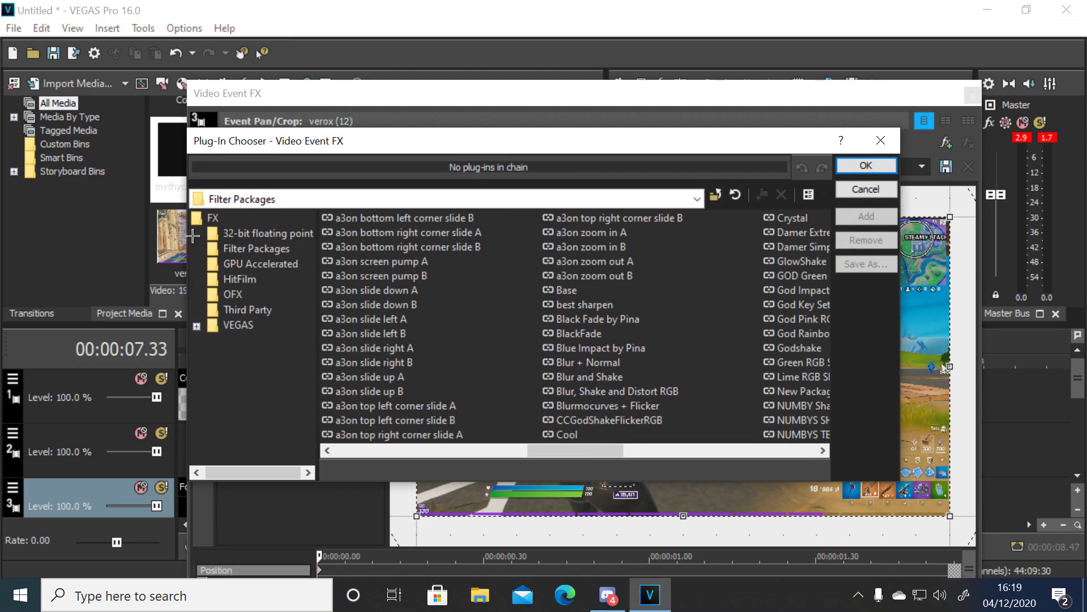
click(209, 217)
scroll(619, 277, down, 10)
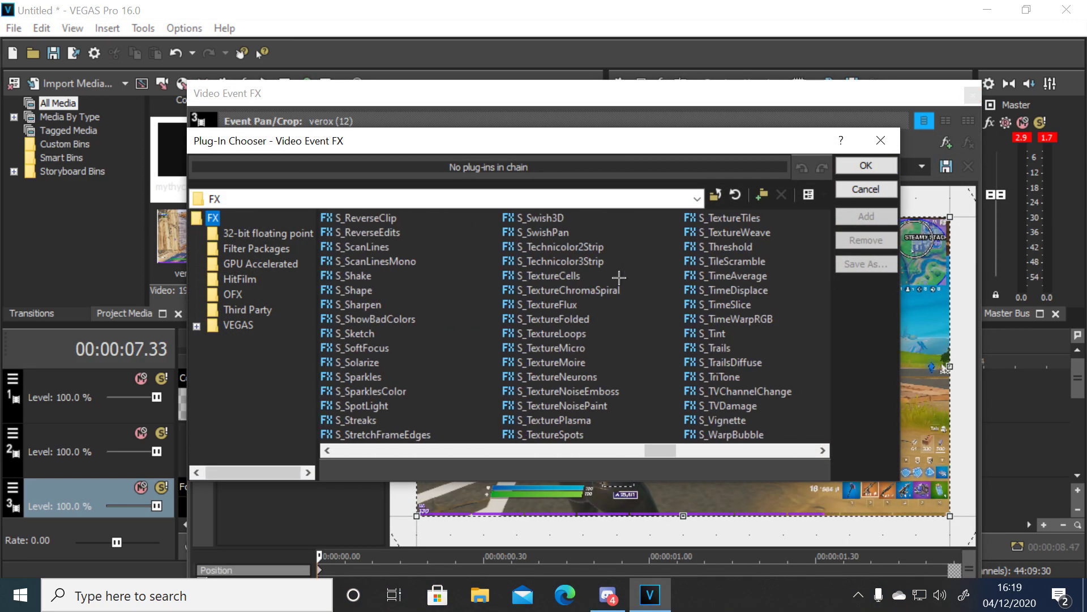
scroll(619, 278, down, 3)
scroll(611, 280, up, 5)
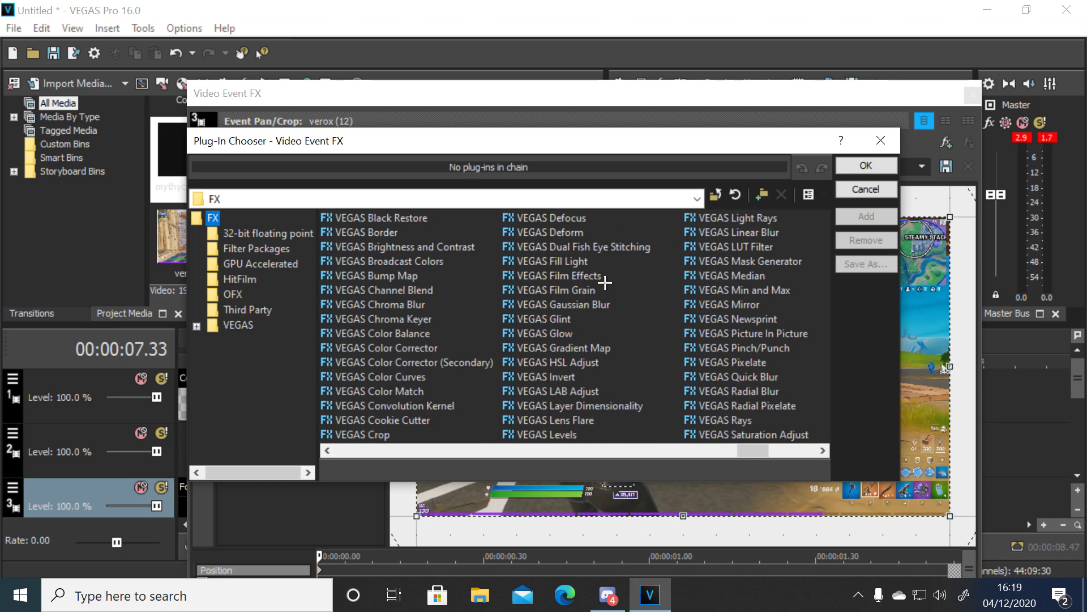
click(580, 246)
click(866, 216)
click(865, 165)
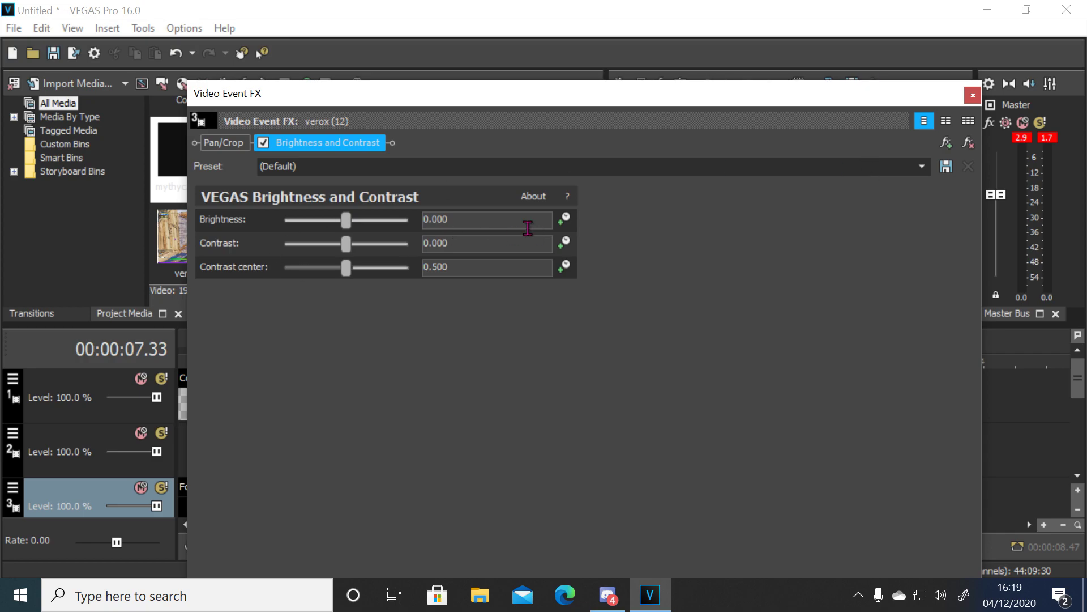
Step: Animate the effect's Brightness and set a keyframe of -0.796 at 00:00:01.33
click(563, 219)
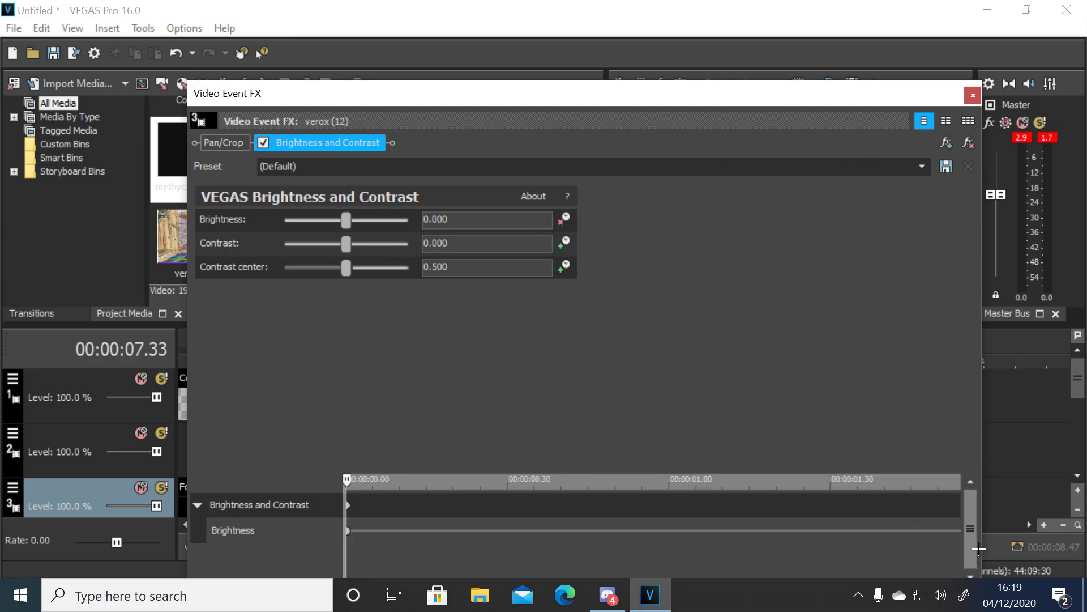
click(318, 518)
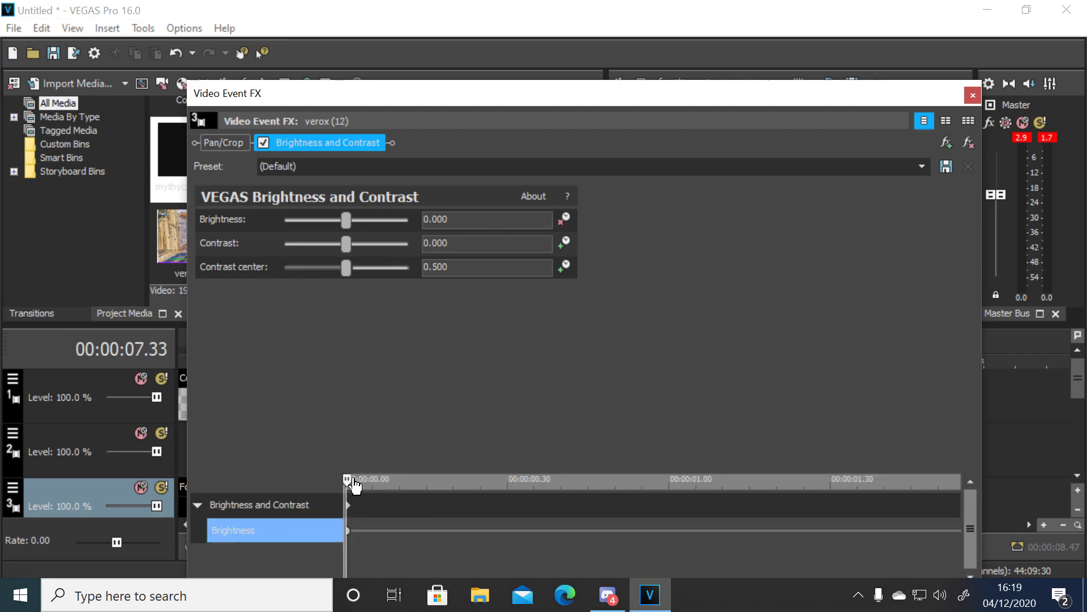
drag(345, 477, 846, 547)
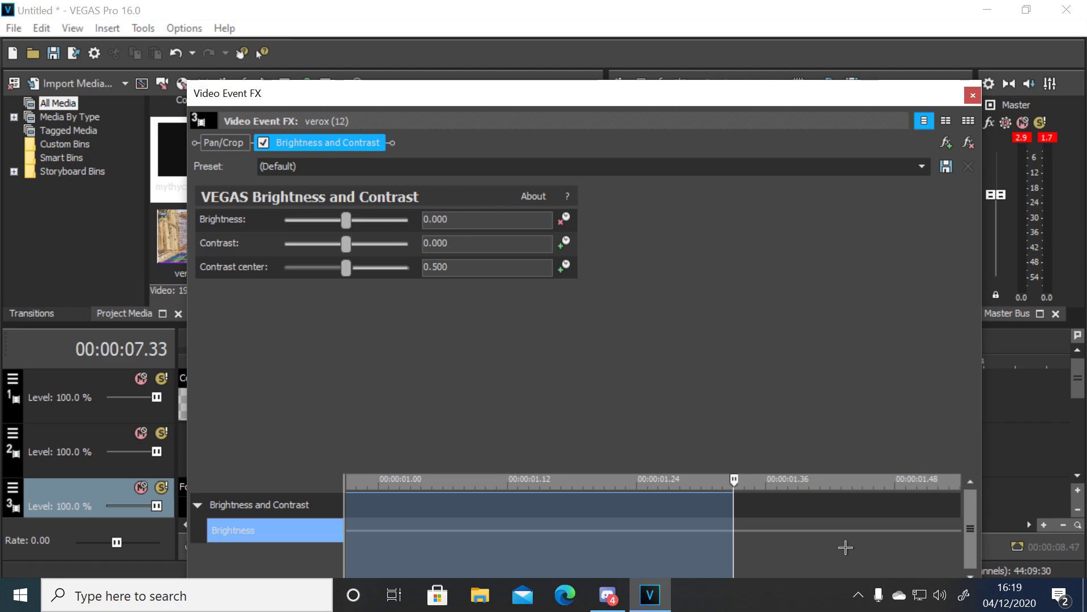
click(845, 547)
drag(349, 225, 295, 219)
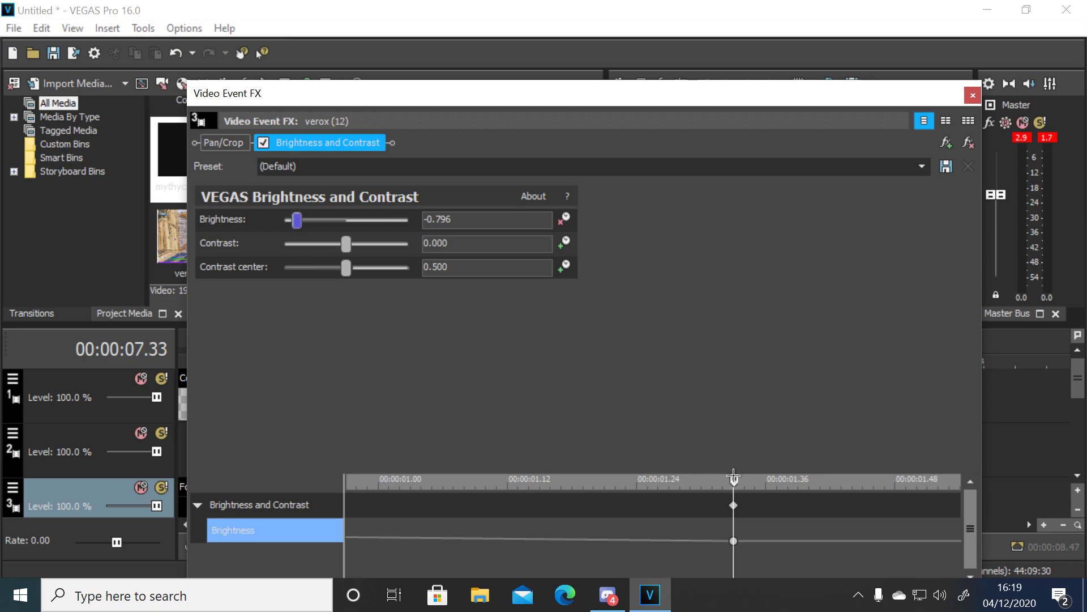
Step: Set the first Brightness keyframe to -0.741, add one of 0.000 at the segment's end, and close the effect settings
drag(733, 476, 204, 485)
drag(346, 221, 301, 223)
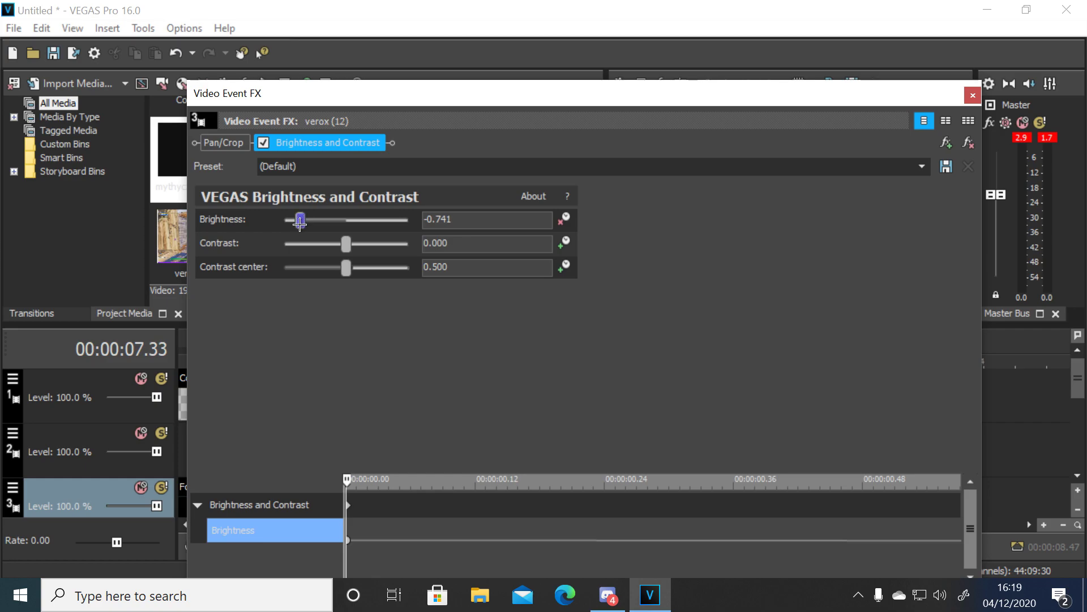
scroll(611, 505, down, 1)
click(846, 505)
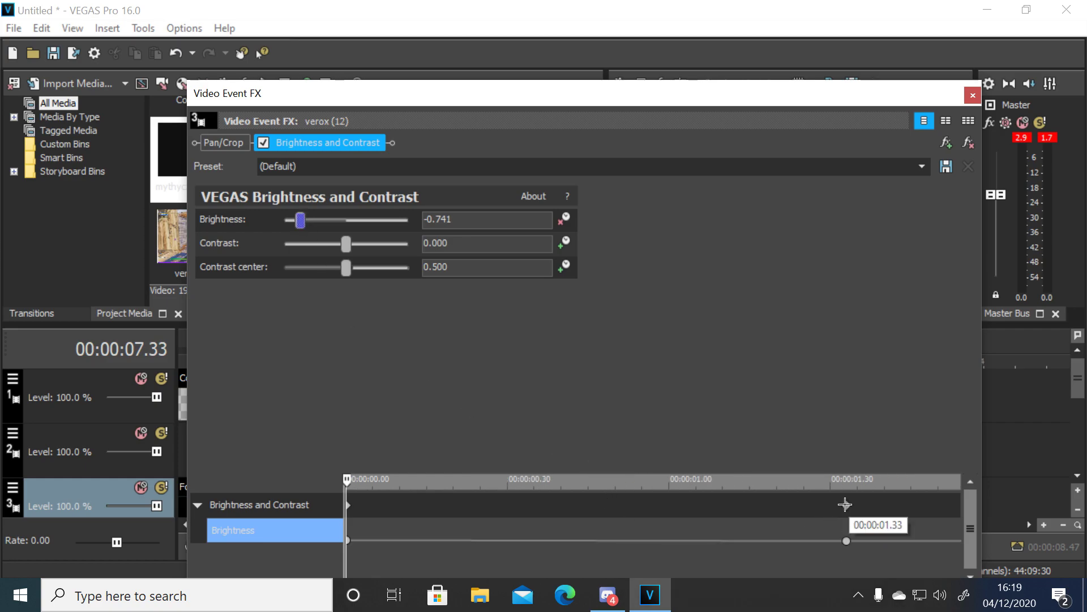
drag(847, 480, 1015, 477)
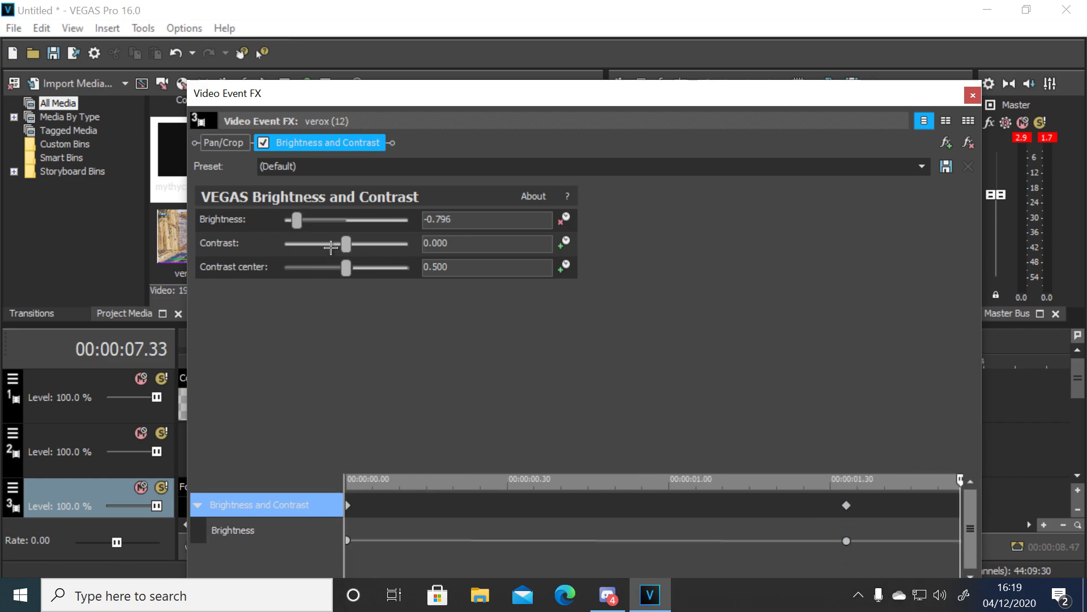
drag(298, 217, 351, 232)
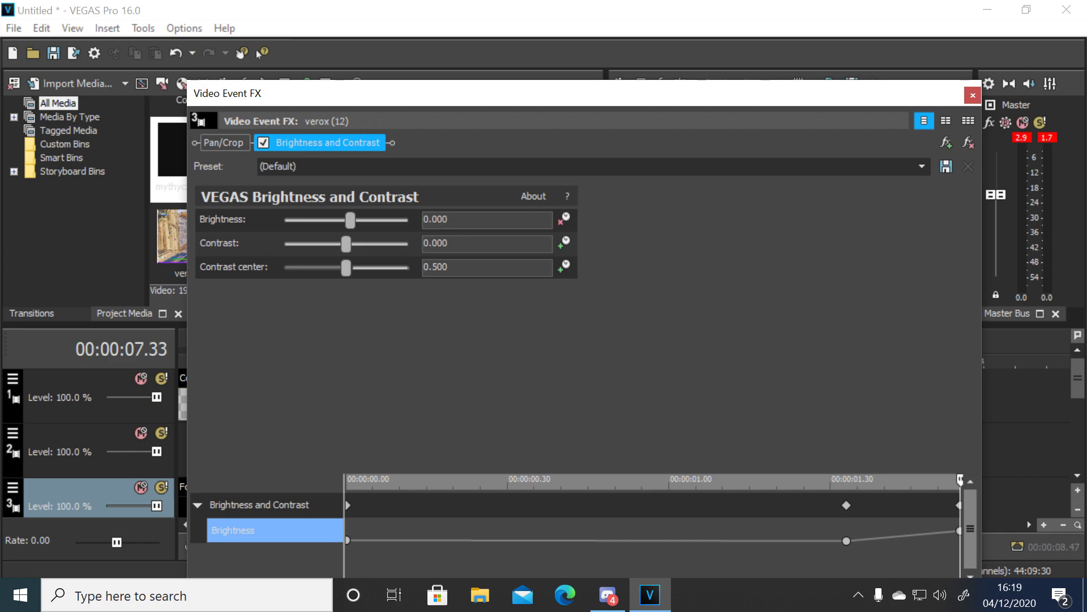
click(972, 95)
Step: Play the timeline from just after marker 1 to about marker 2 to check the darkened shot under the logo
click(410, 411)
click(248, 544)
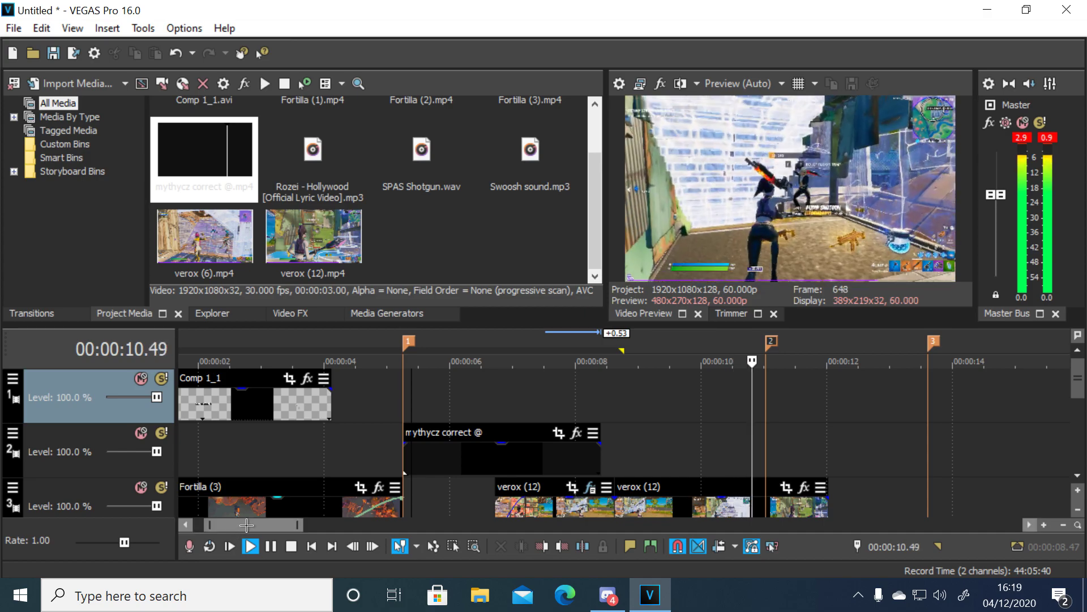
scroll(538, 391, down, 3)
key(Return)
drag(568, 392, 321, 413)
scroll(452, 480, down, 2)
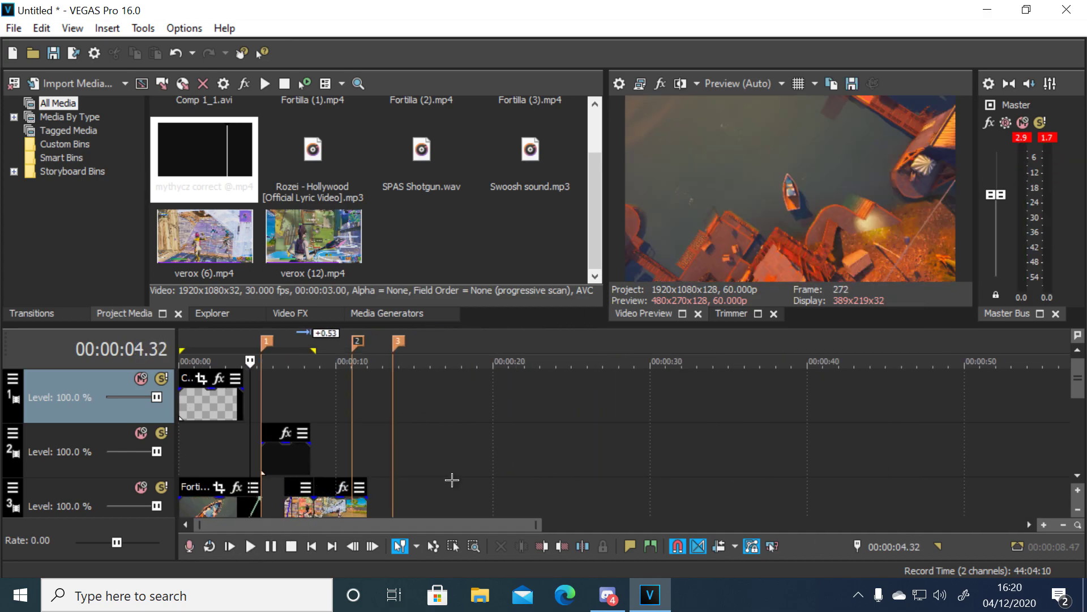
Step: Move the cursor to marker 2 at 00:00:11.01 and add a velocity envelope to the second verox (12) segment
click(358, 342)
scroll(363, 363, up, 3)
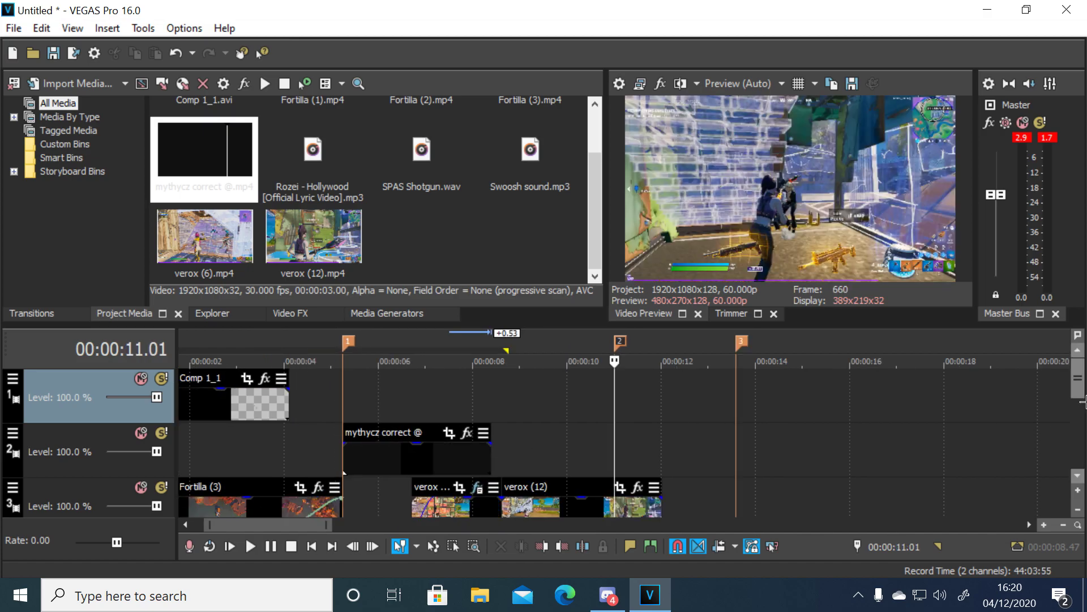
scroll(1076, 391, down, 1)
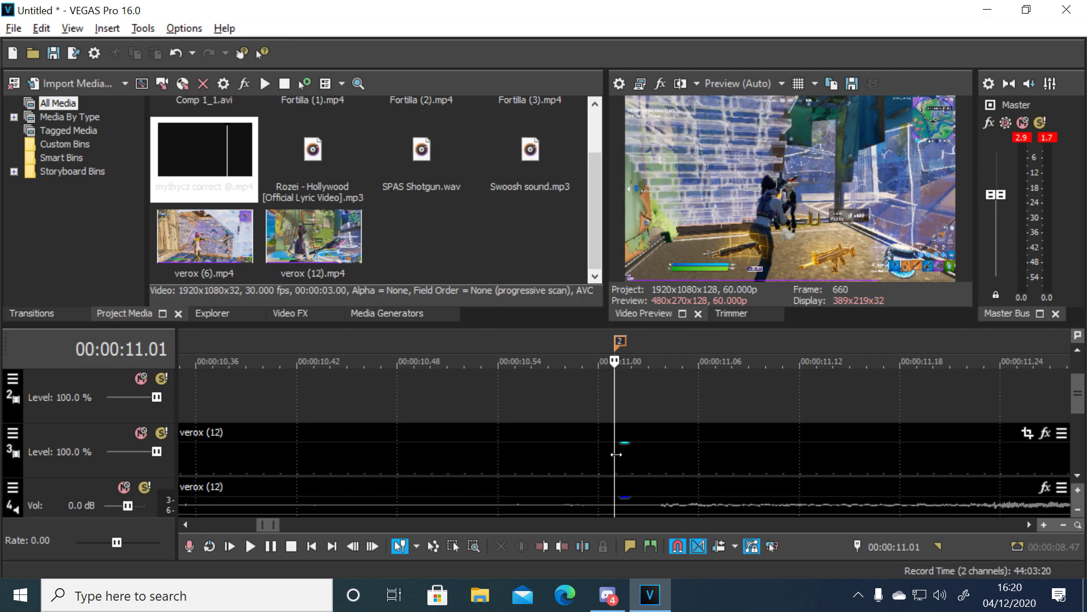
scroll(616, 454, up, 2)
click(617, 454)
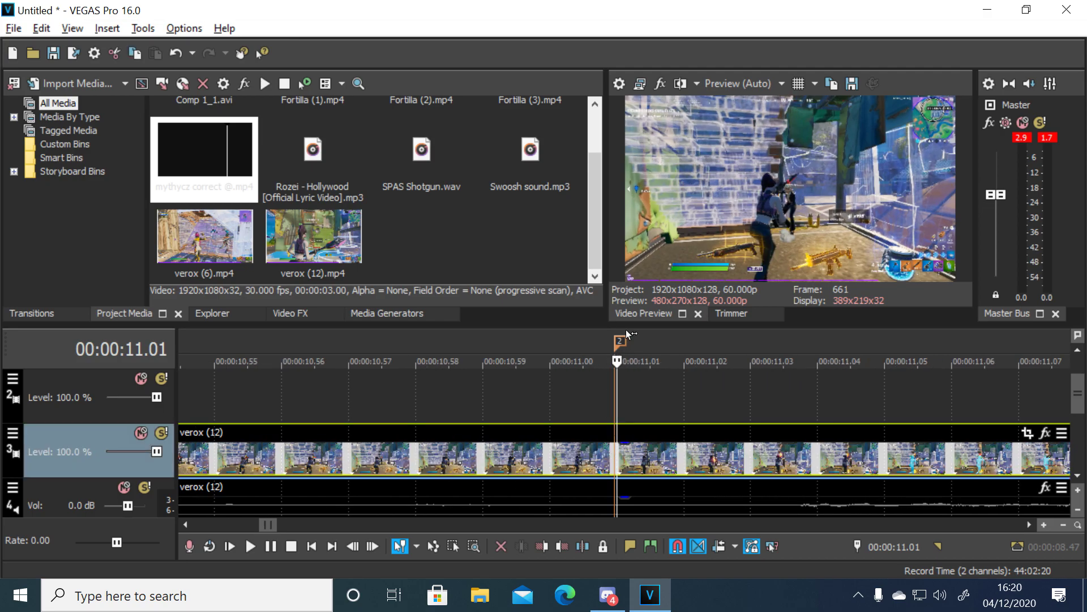
right_click(616, 453)
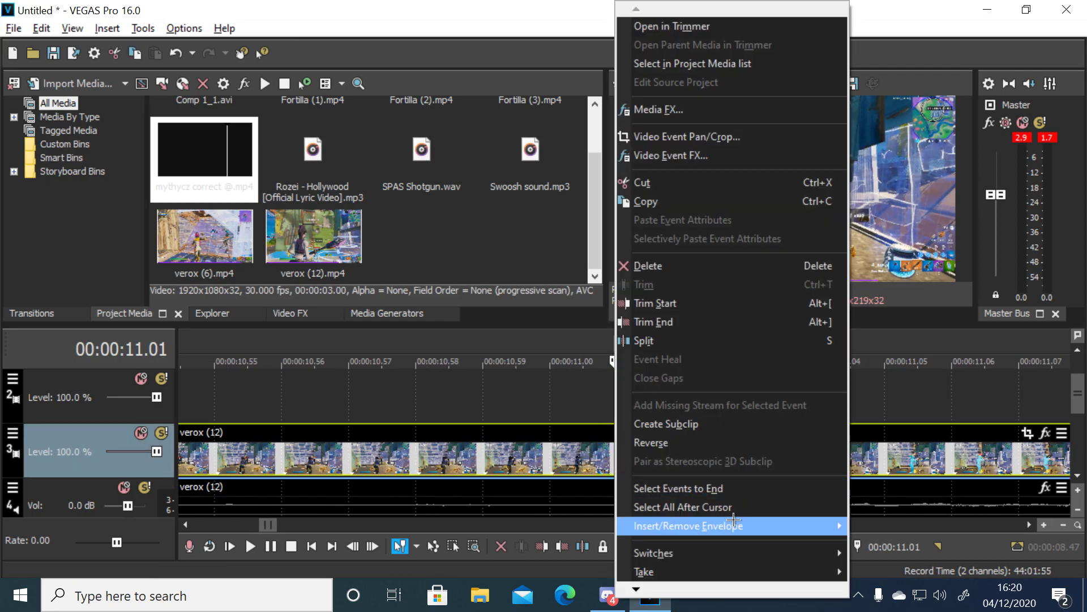
mouse_move(761, 526)
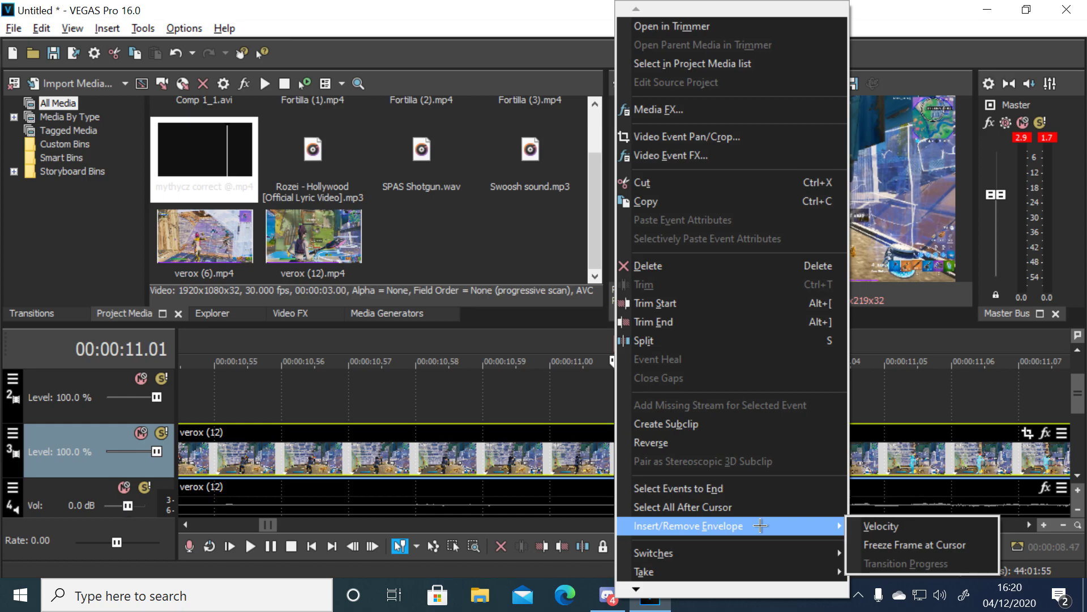
click(880, 526)
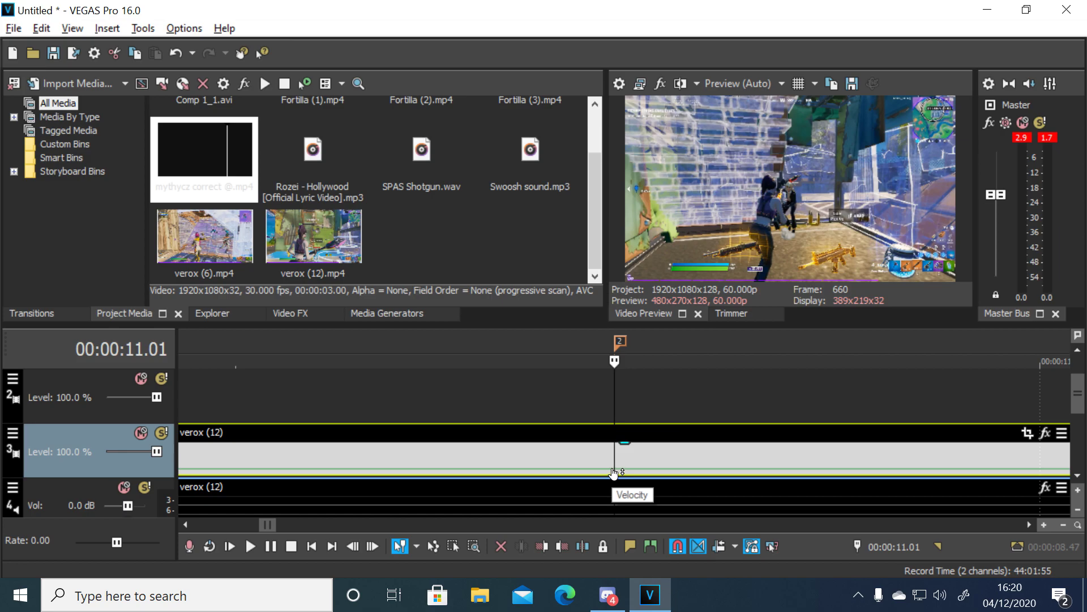
Step: Raise the segment's velocity to 1,000 % before marker 2 and set the point at the marker to 50% forward velocity
drag(612, 473, 613, 475)
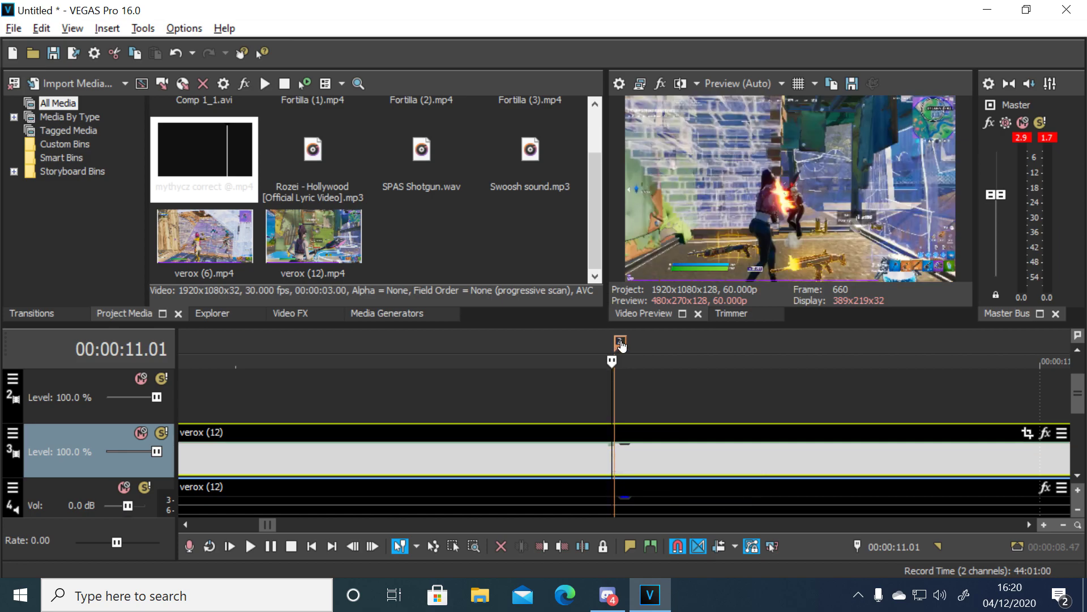
right_click(616, 448)
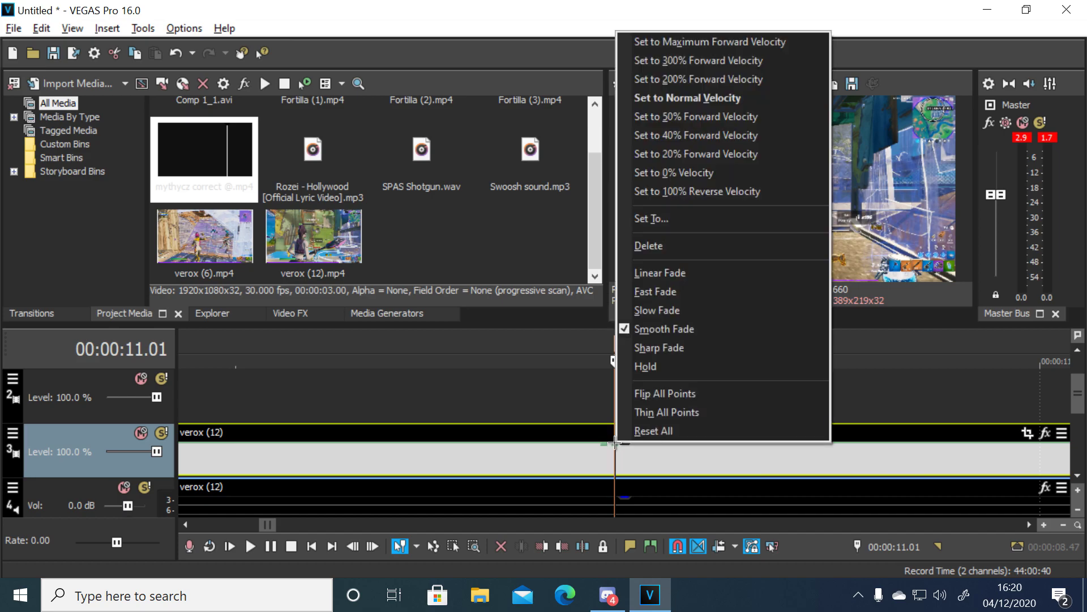
click(699, 117)
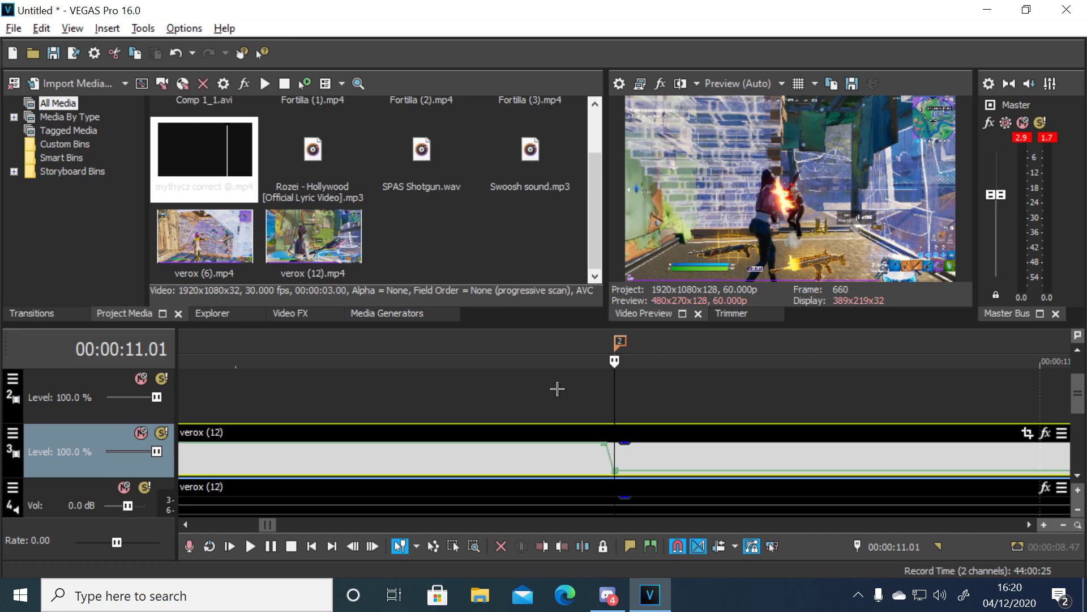
Step: Add a velocity point at 00:00:10.58, just before marker 2, and lower the velocity there to create a short ramp up to the marker
key(Left)
key(Left)
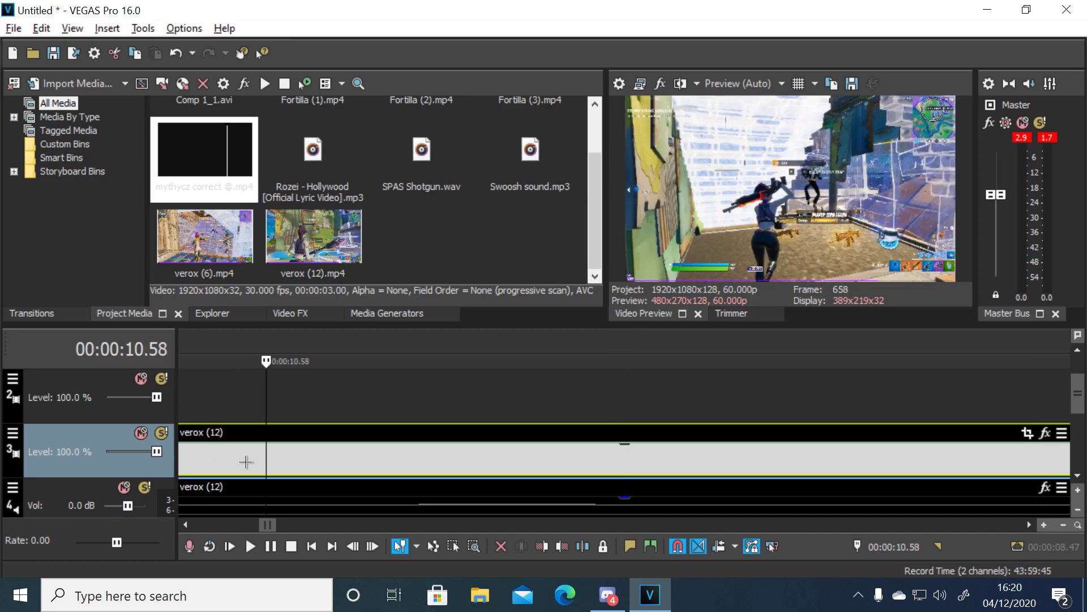
double_click(283, 447)
right_click(283, 447)
click(338, 116)
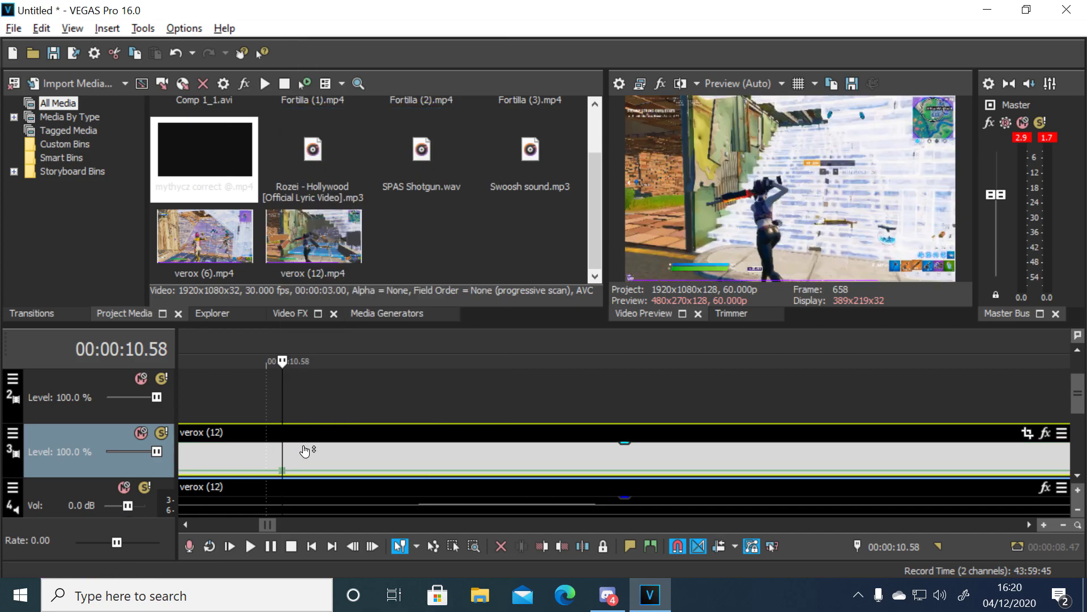
double_click(268, 471)
right_click(268, 470)
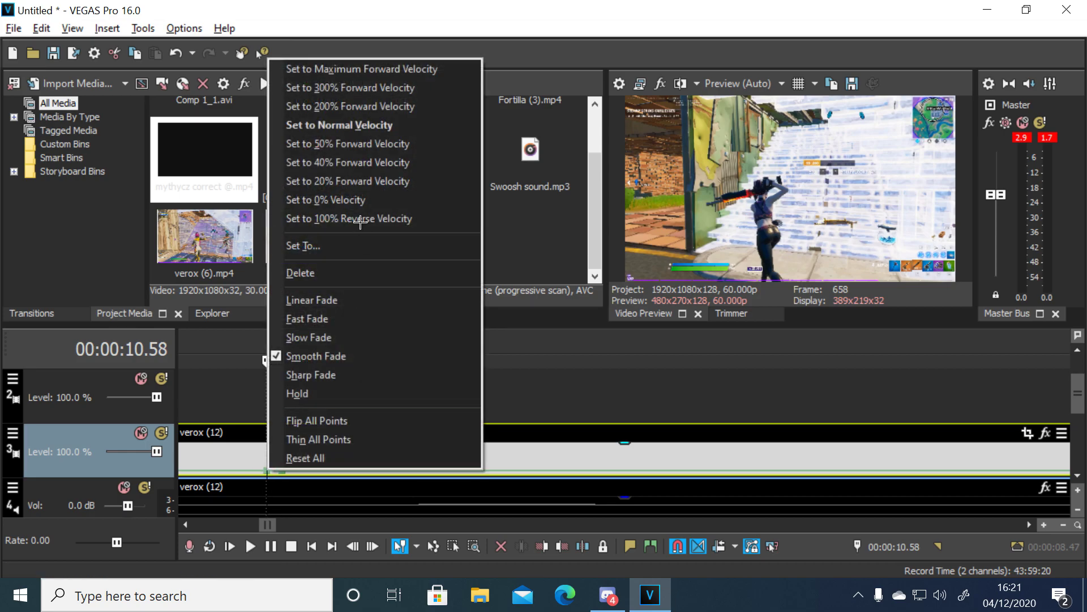
click(352, 109)
right_click(266, 472)
click(339, 177)
scroll(527, 406, up, 5)
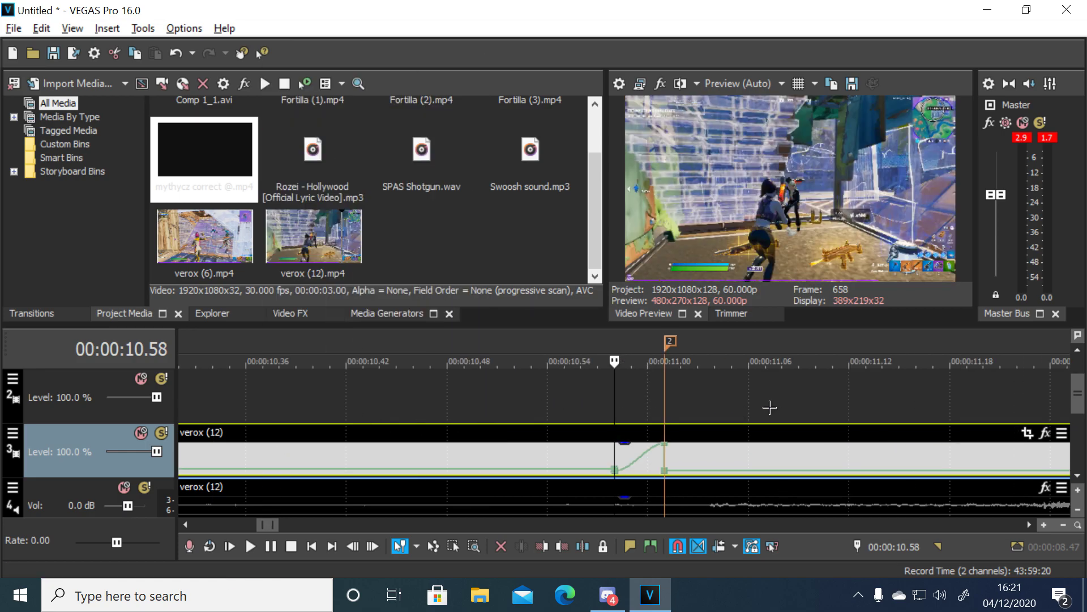
Step: Split the verox (12) segment at marker 2, at 00:00:11.01
click(671, 343)
scroll(612, 446, up, 12)
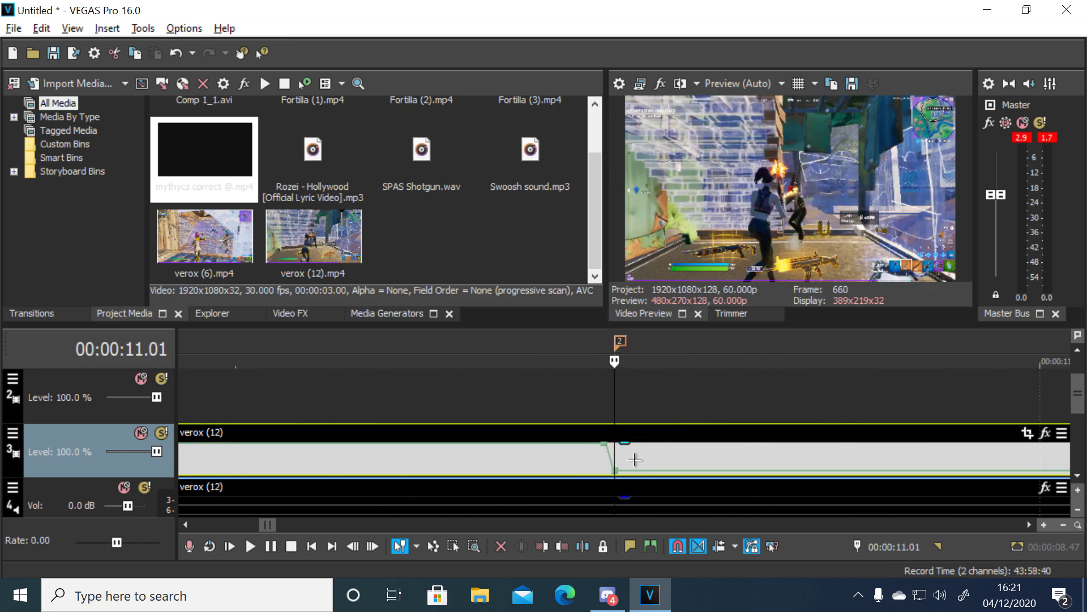
key(s)
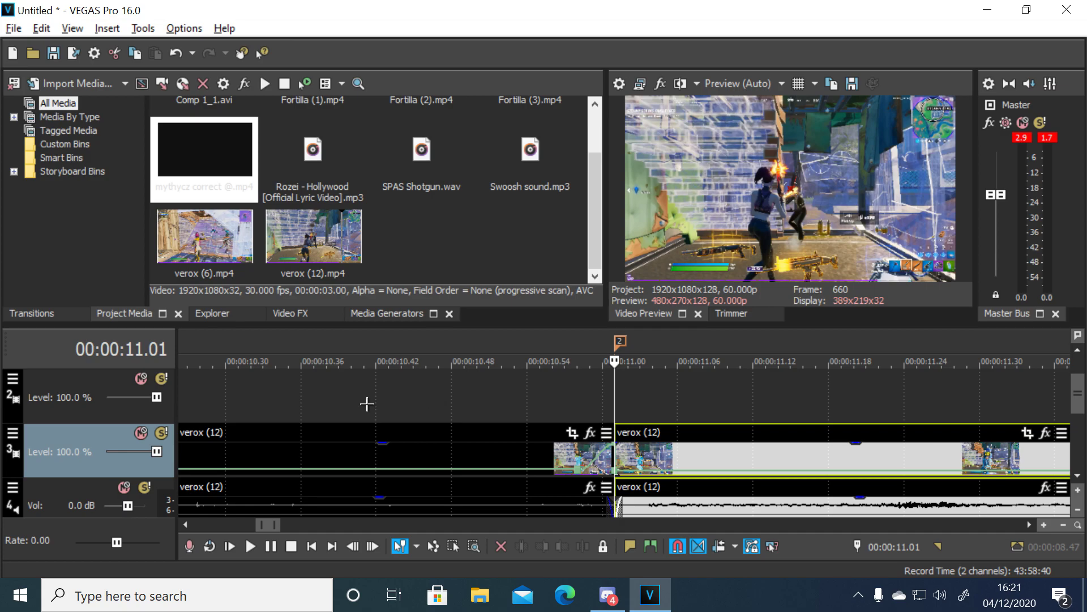
Step: Play the timeline from before marker 2 to the end of the verox (12) clip twice to check the velocity change at the split
click(364, 404)
click(249, 545)
scroll(459, 459, down, 4)
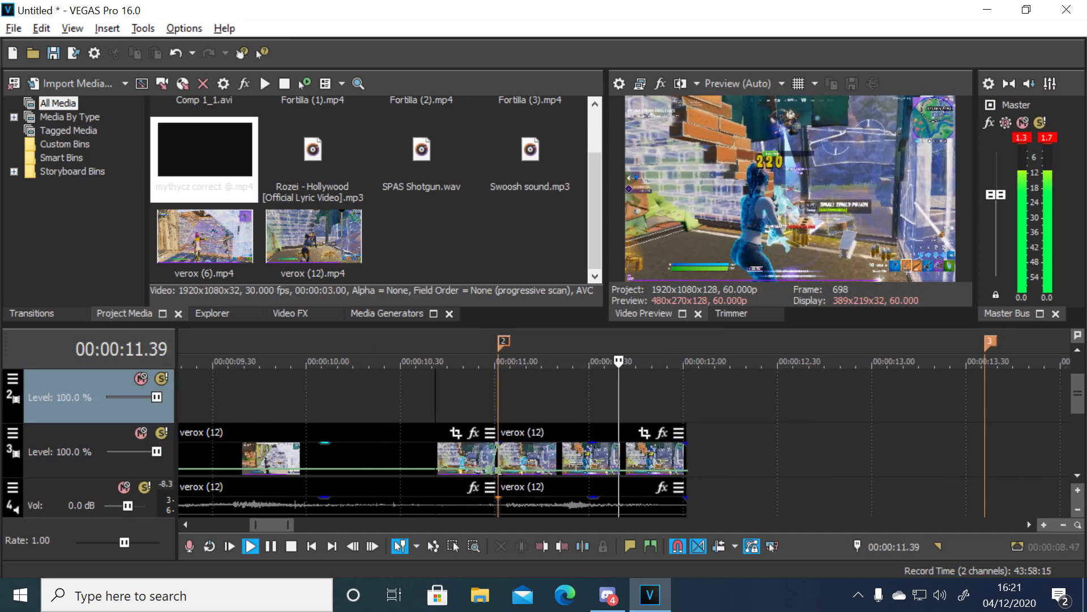
key(Return)
click(334, 400)
key(space)
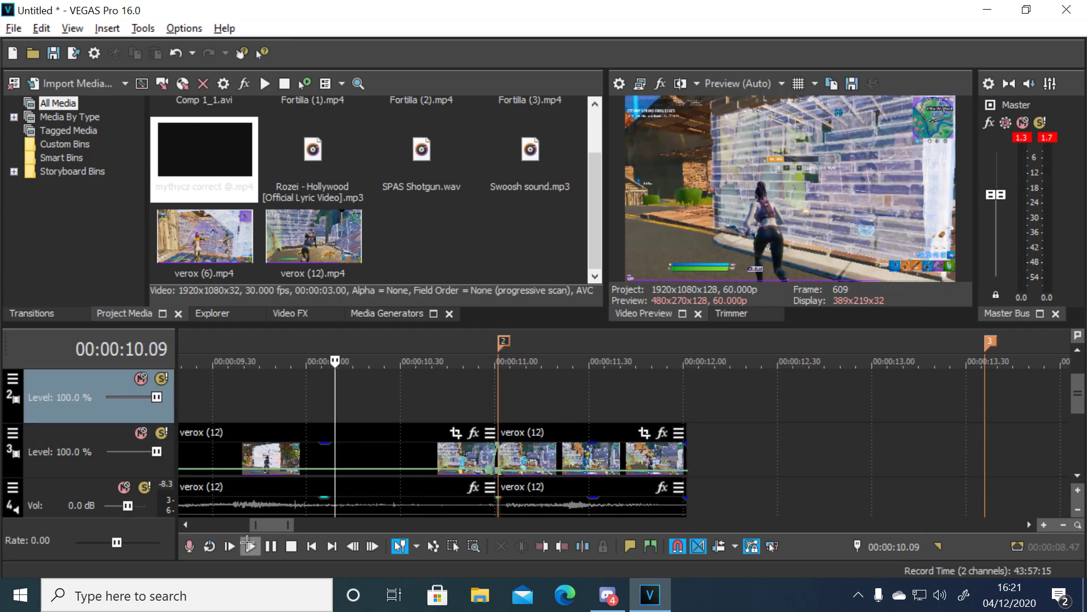
scroll(420, 480, down, 2)
scroll(421, 479, down, 1)
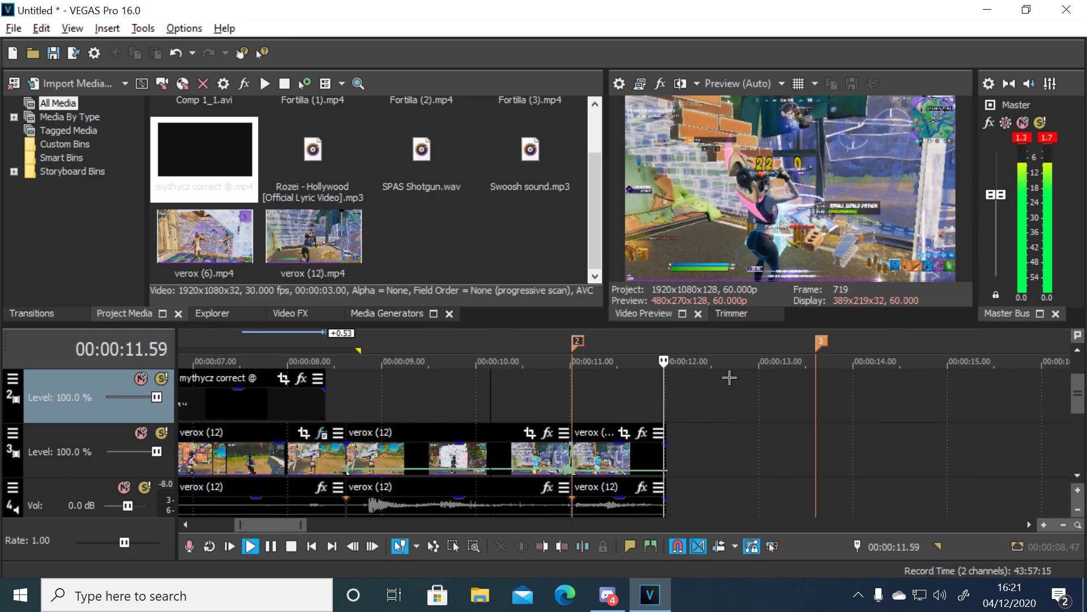
key(Return)
Step: Open the video effect chooser for the verox (12) segment after marker 2 and list the Filter Packages
click(577, 344)
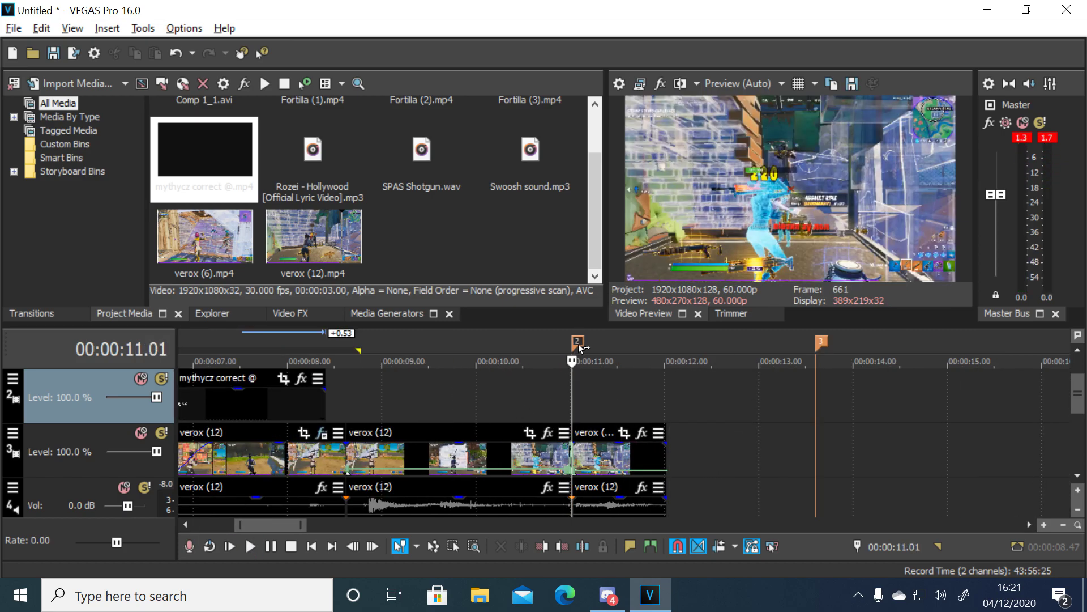
scroll(555, 406, up, 4)
click(471, 451)
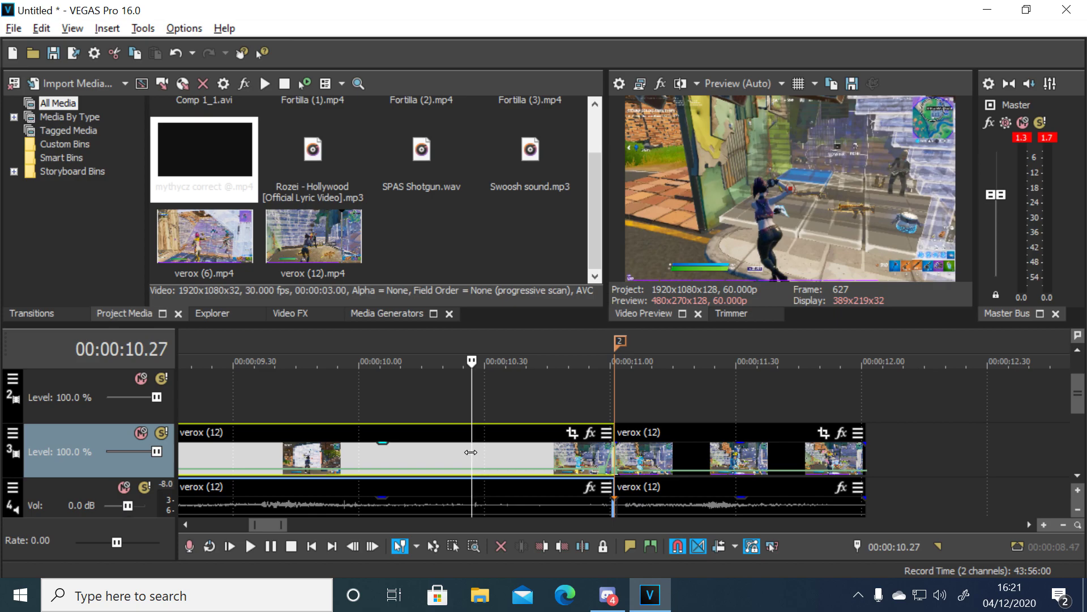
click(749, 449)
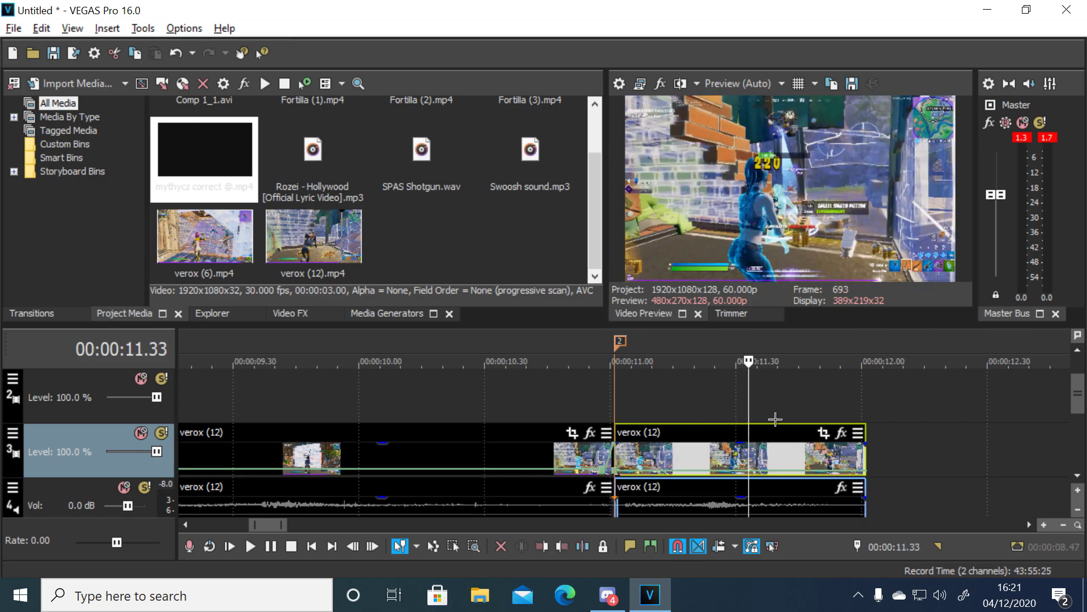
click(842, 433)
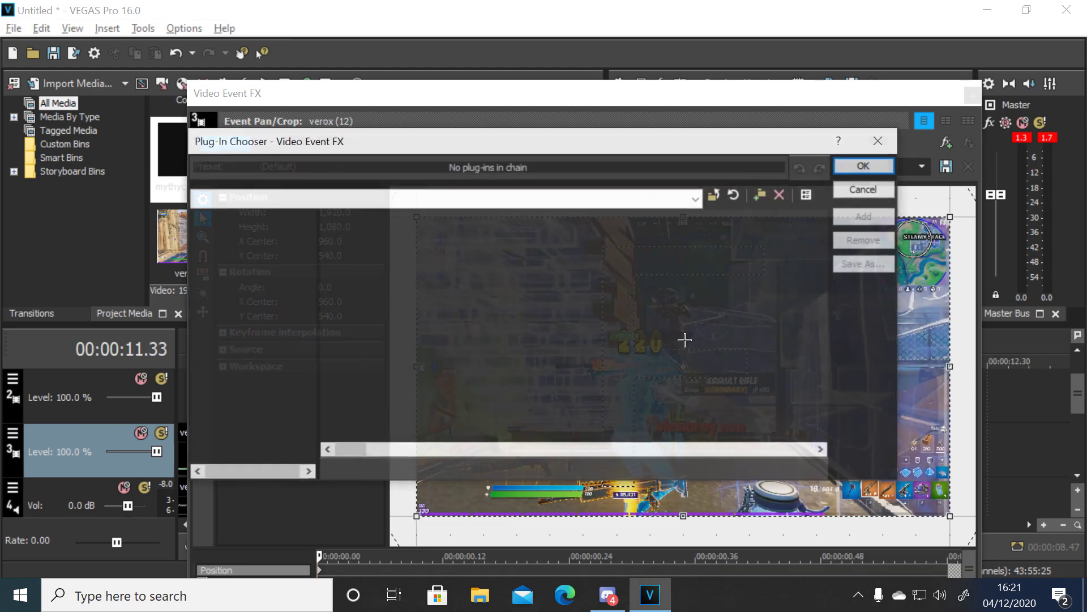
scroll(643, 386, down, 15)
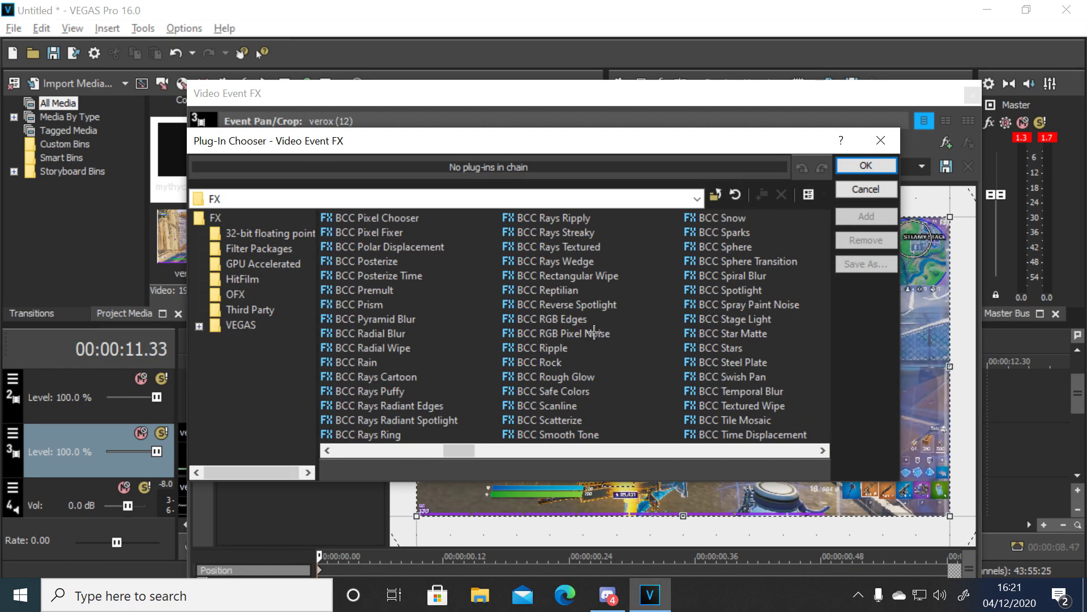
scroll(687, 360, up, 2)
scroll(687, 360, up, 1)
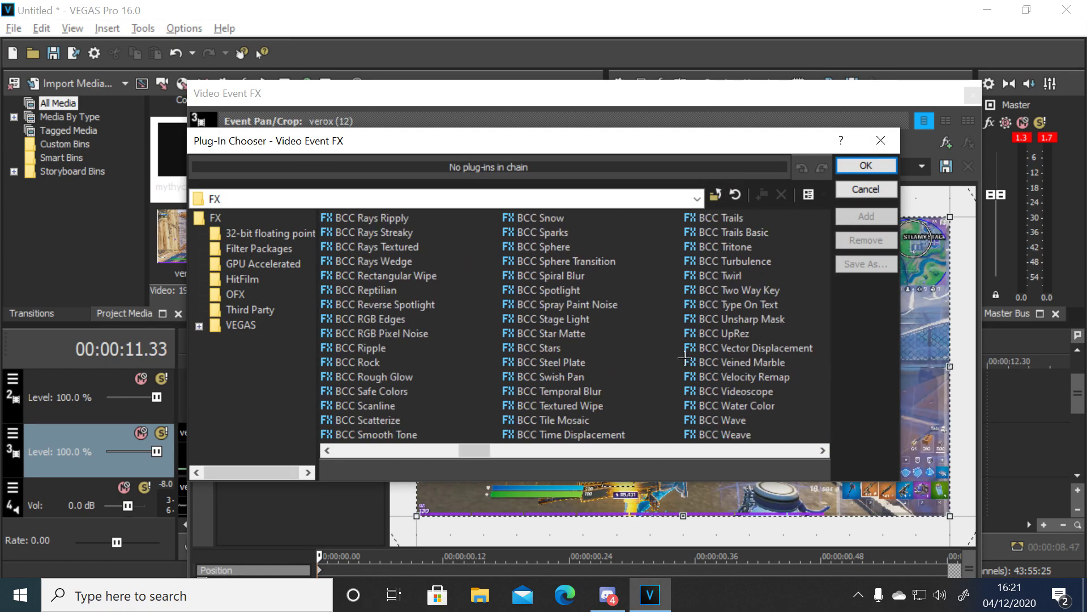
scroll(539, 304, down, 3)
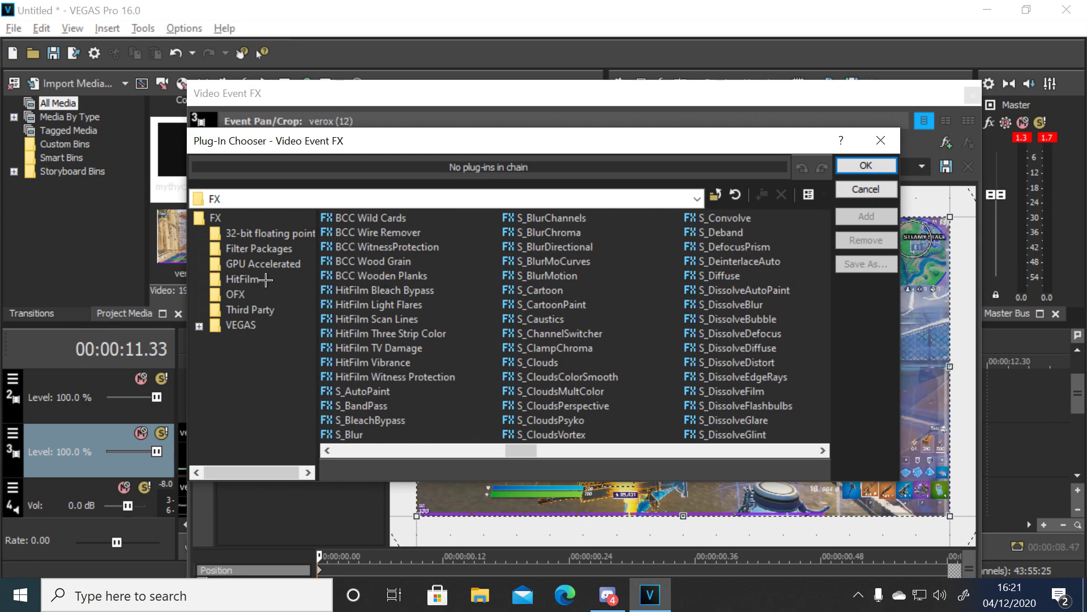
click(249, 250)
Step: Add the "Blur, Shake and Distort RGB" filter package to the segment after marker 2 and close the effect settings
scroll(464, 275, down, 8)
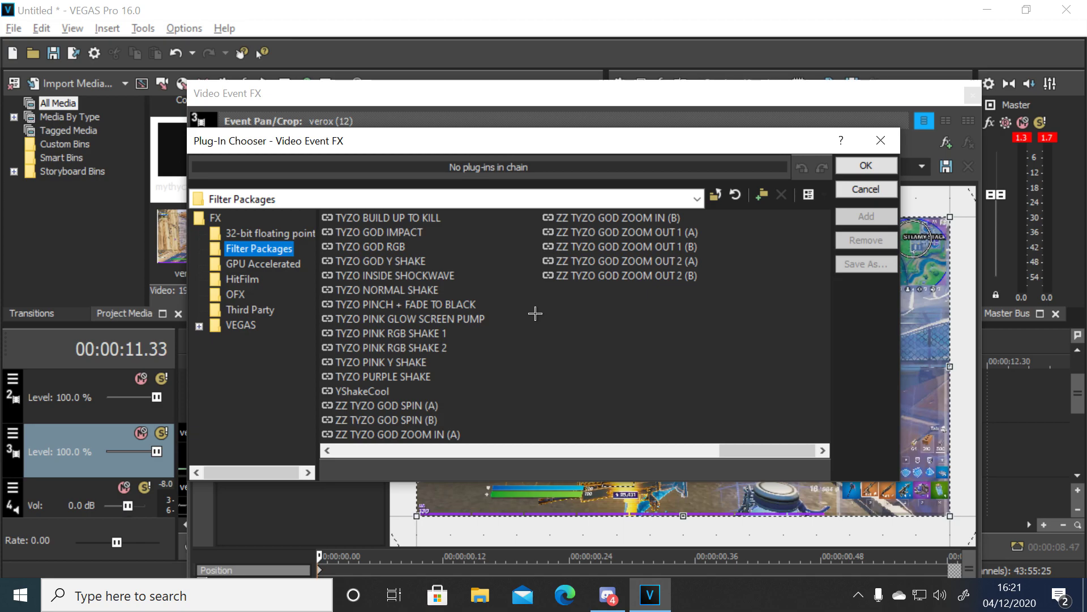
scroll(521, 303, up, 6)
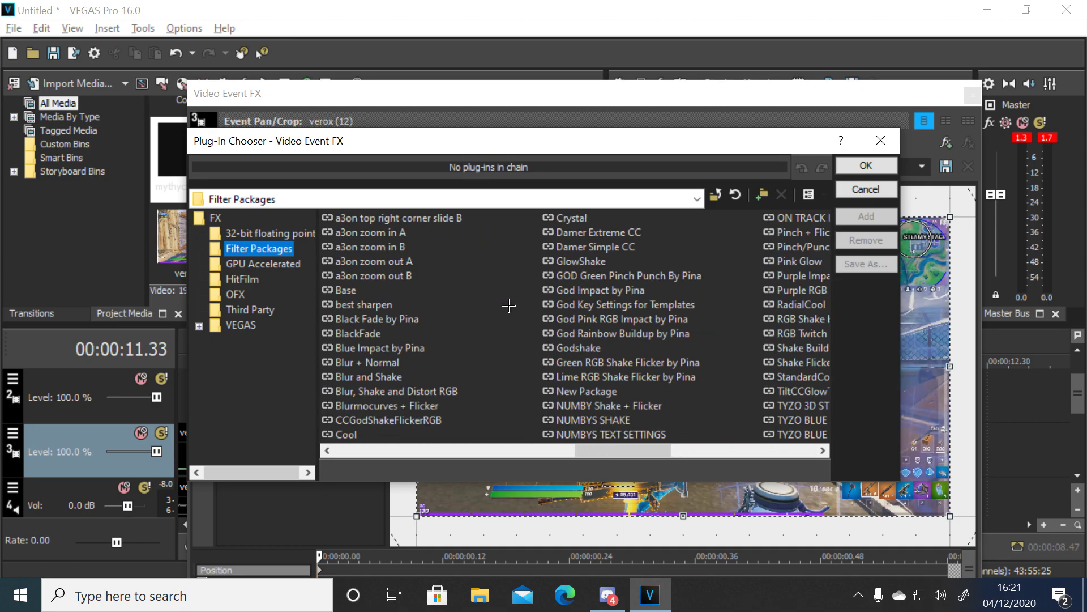
scroll(509, 306, up, 1)
scroll(427, 321, up, 4)
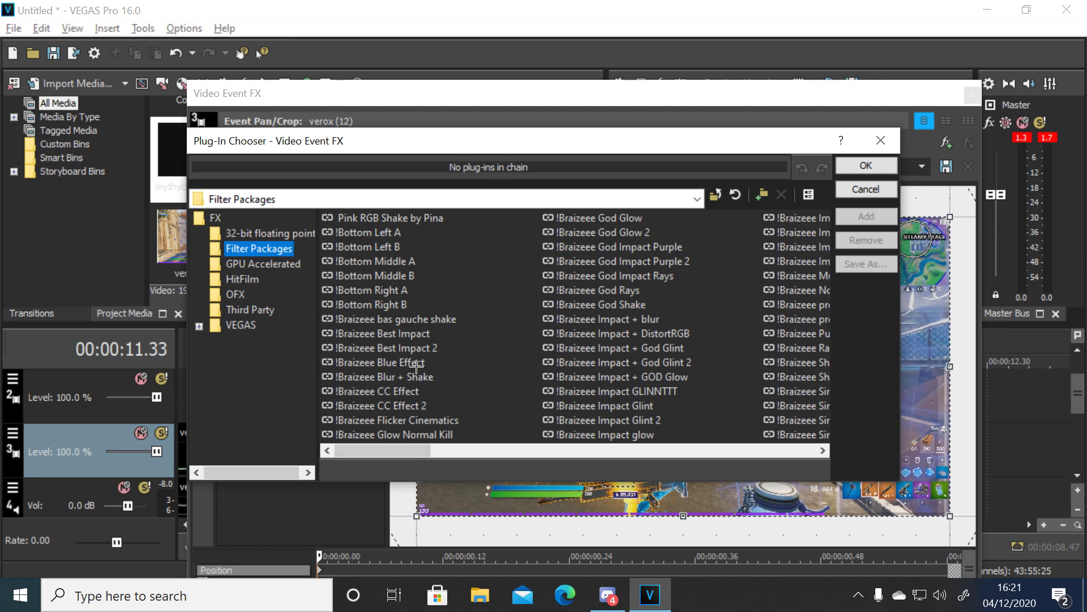
scroll(610, 322, down, 4)
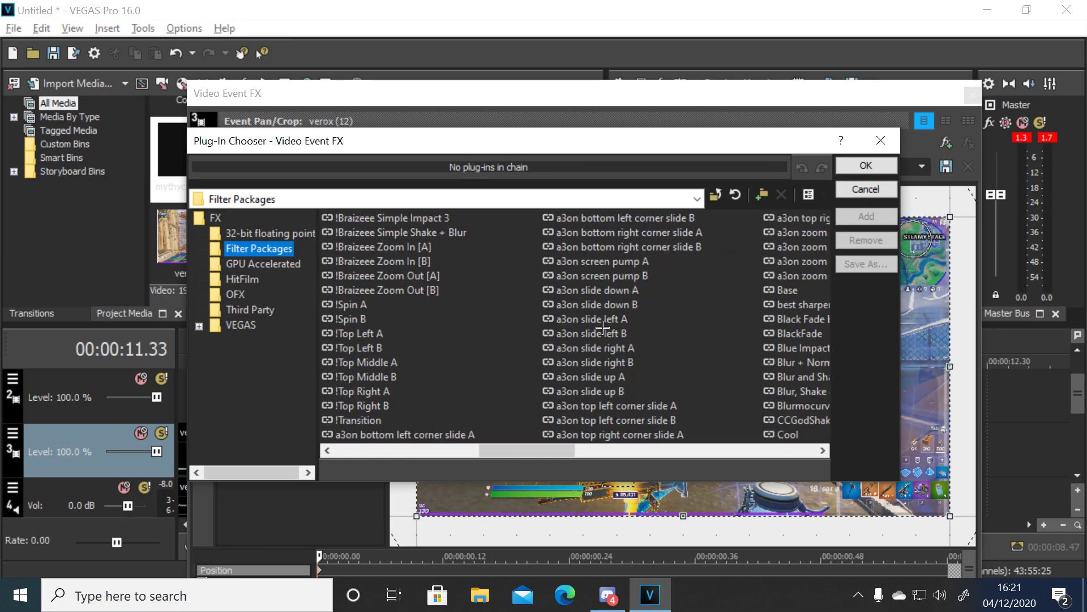
scroll(599, 333, down, 1)
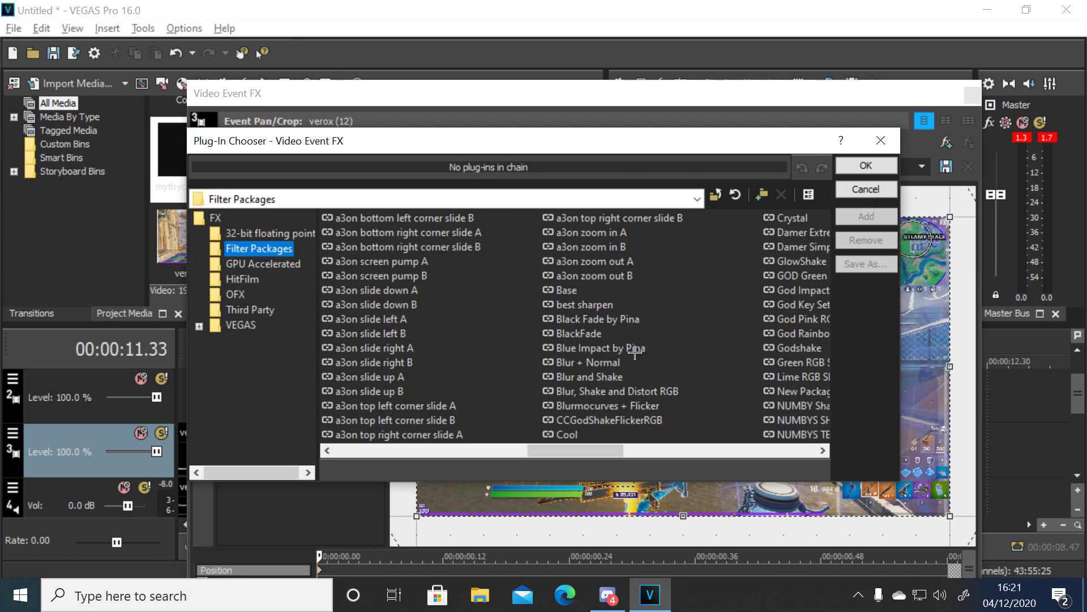
click(619, 390)
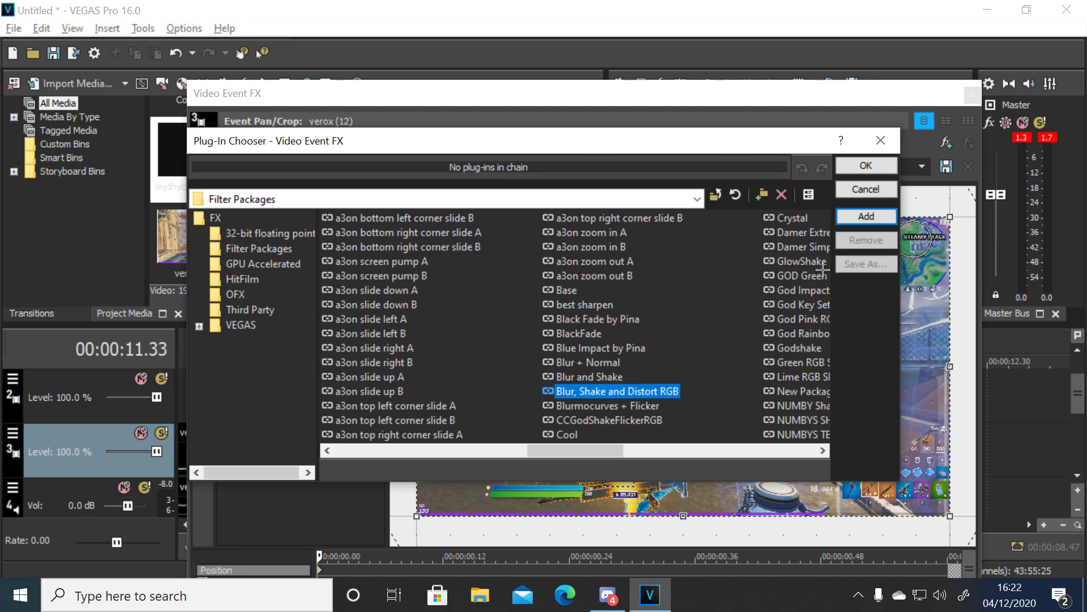
click(865, 217)
click(872, 165)
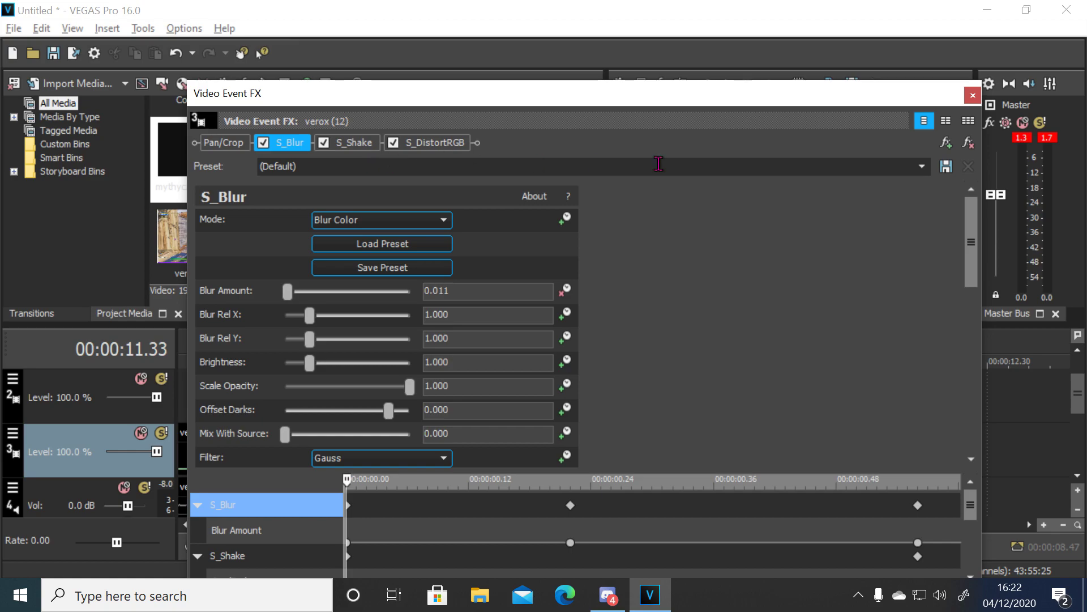
click(972, 95)
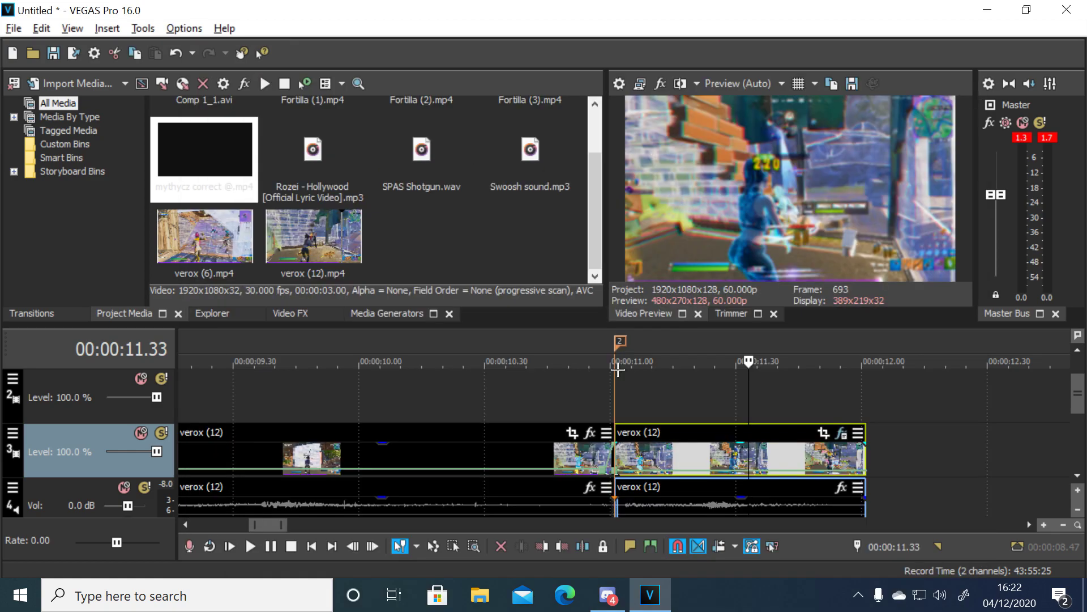
Step: Play the timeline from about half a second before marker 2 past the clip's end to check the blur and shake effect
click(450, 378)
click(244, 541)
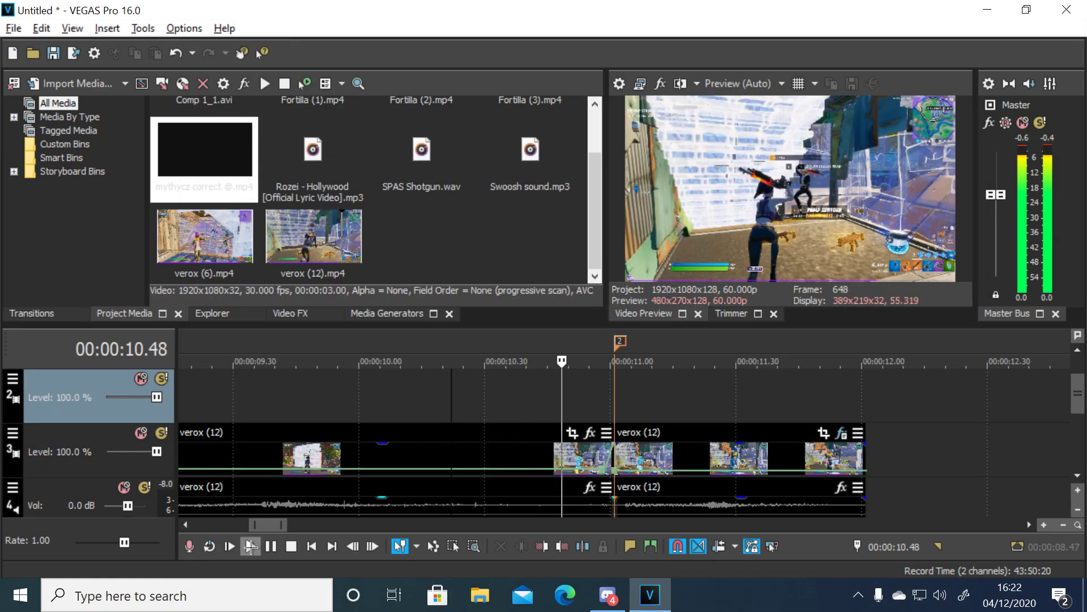
scroll(748, 371, down, 1)
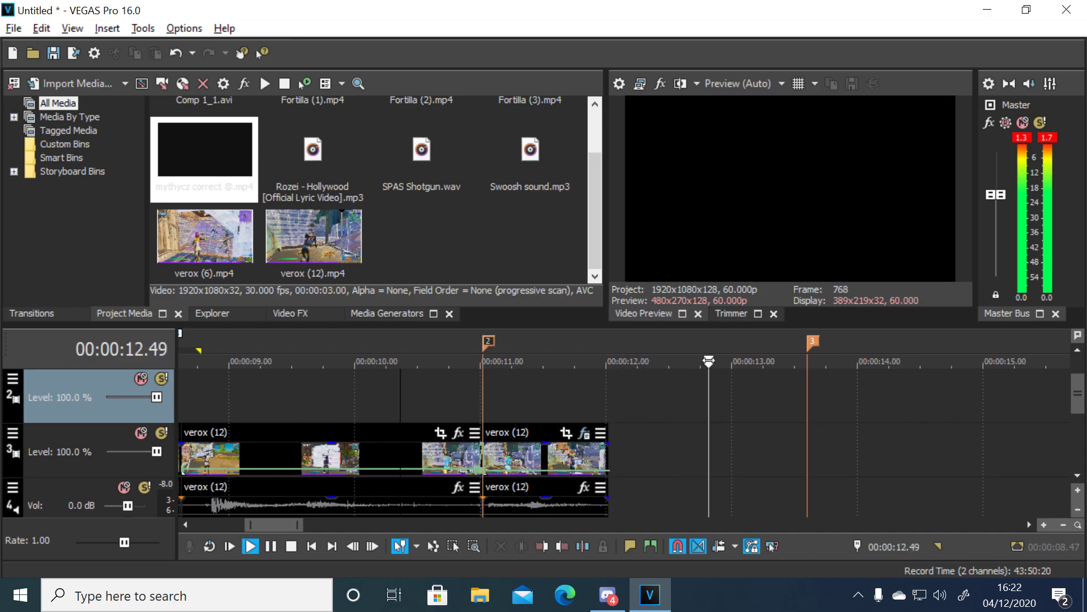